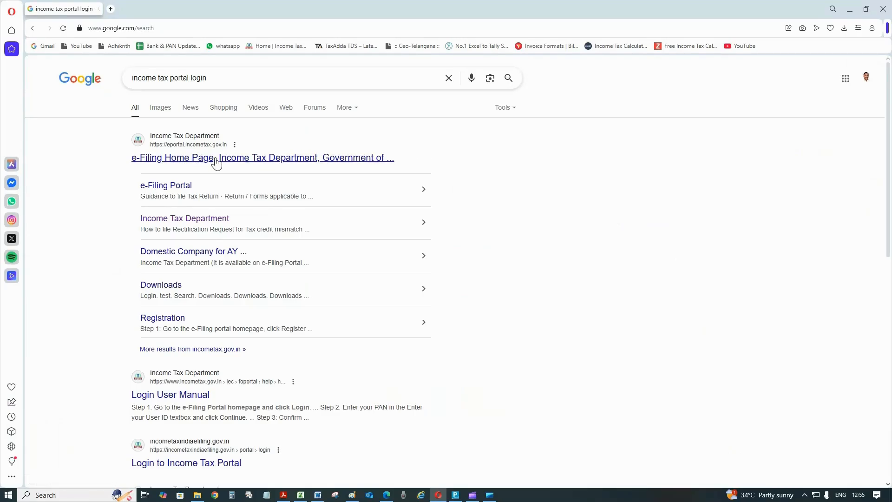
Open the Income Tax Department's e-Filing portal from the search results and submit the taxpayer's PAN as the login user ID
left_click(217, 161)
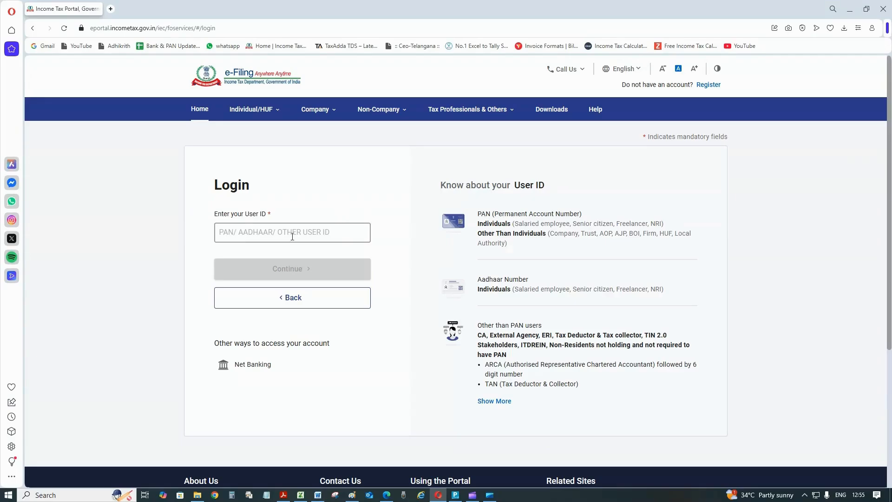
left_click(268, 234)
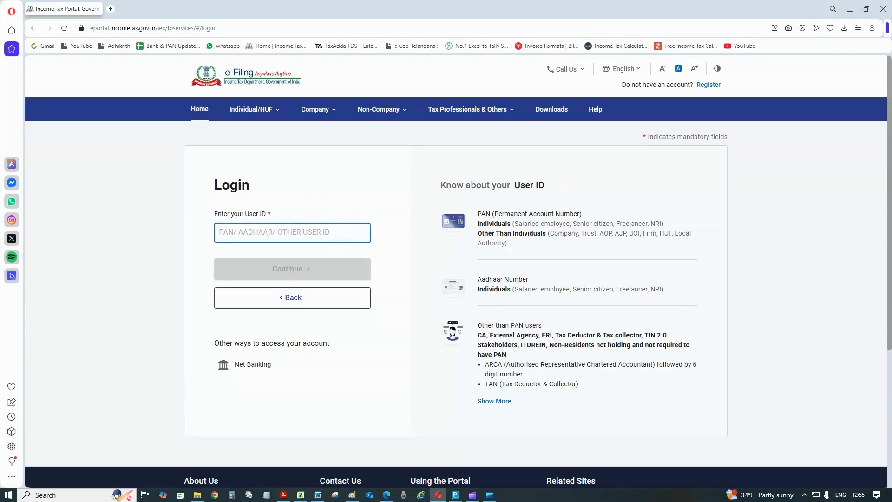
type("AIJP")
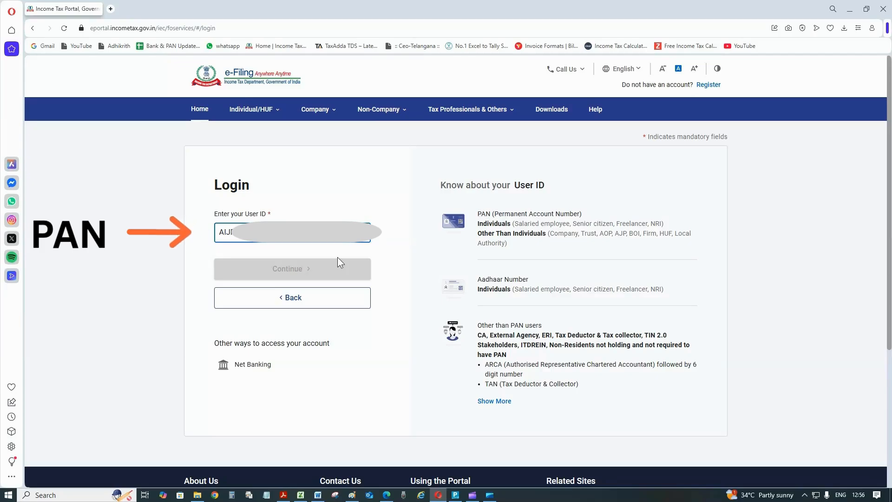
type("*")
left_click(338, 261)
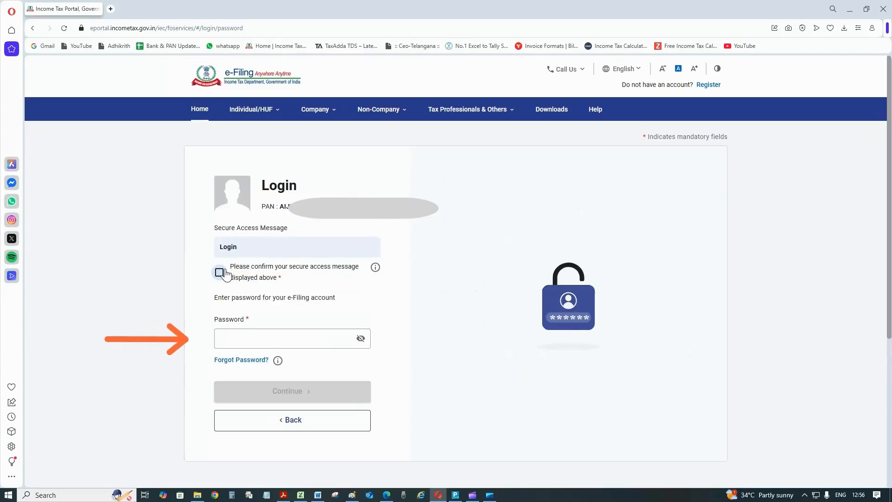
Confirm the secure access message, enter the account password and log in
left_click(221, 274)
left_click(289, 341)
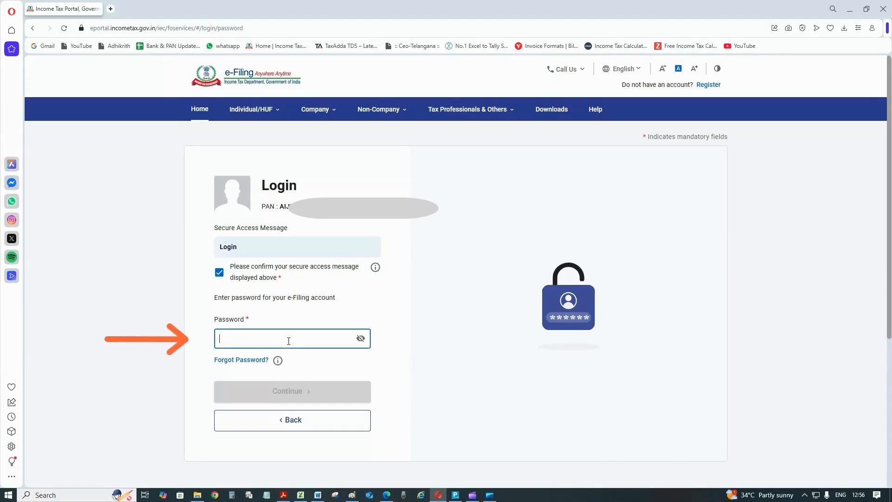
type("*********")
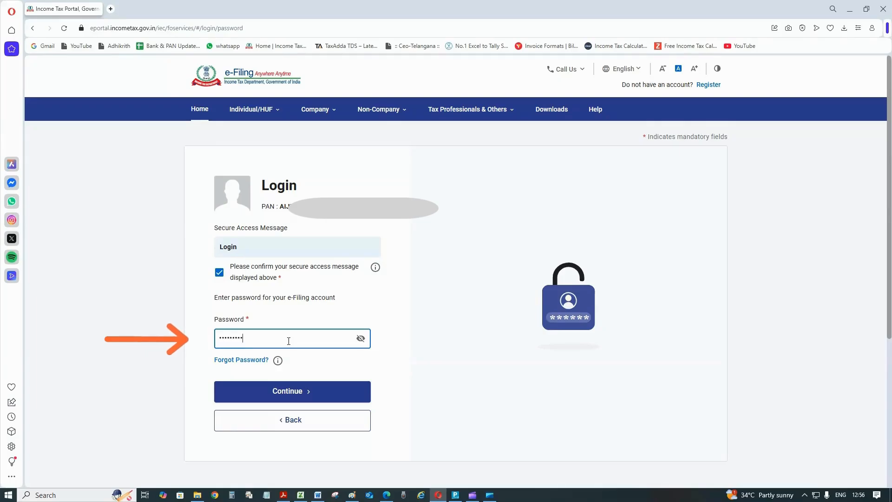
left_click(285, 392)
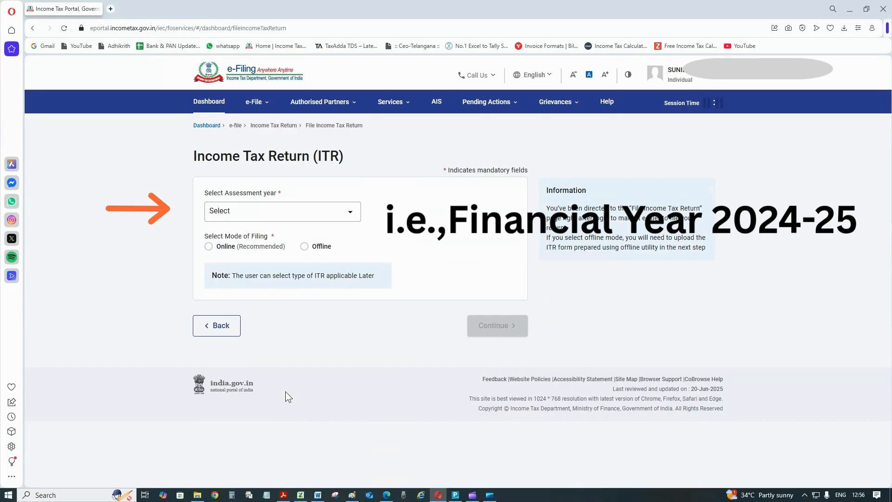
Go from the e-Filing portal to the Form 26AS page on TRACES, confirming the redirect disclaimer
left_click(258, 217)
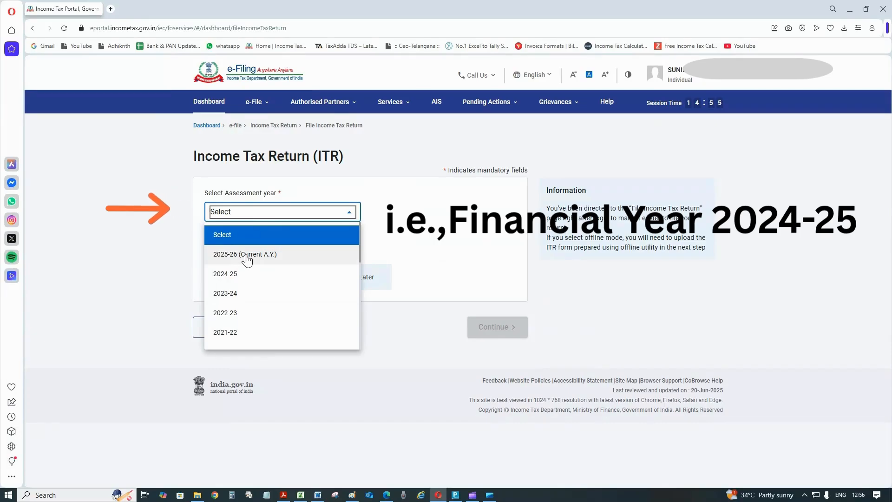
left_click(378, 169)
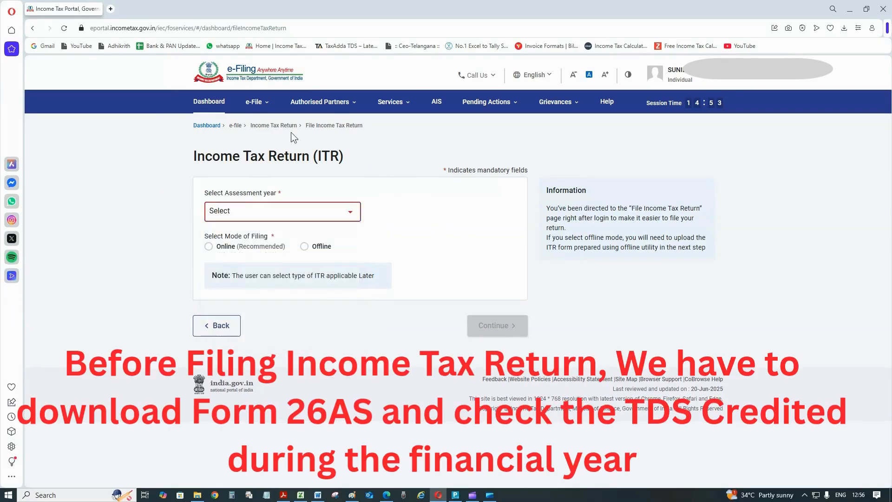
left_click(262, 104)
mouse_move(267, 129)
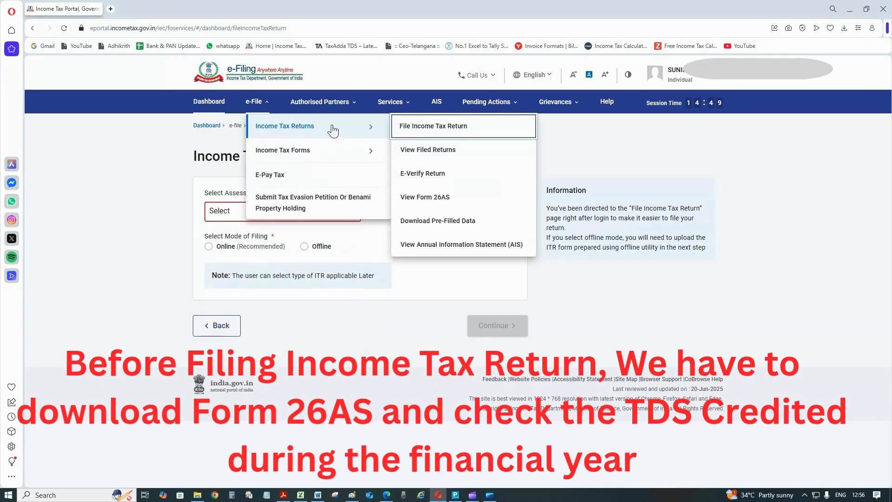
left_click(460, 204)
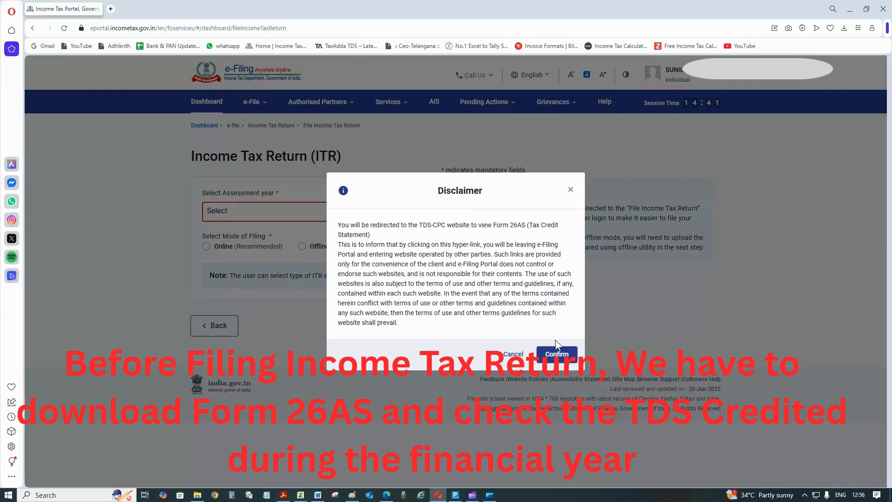
left_click(558, 352)
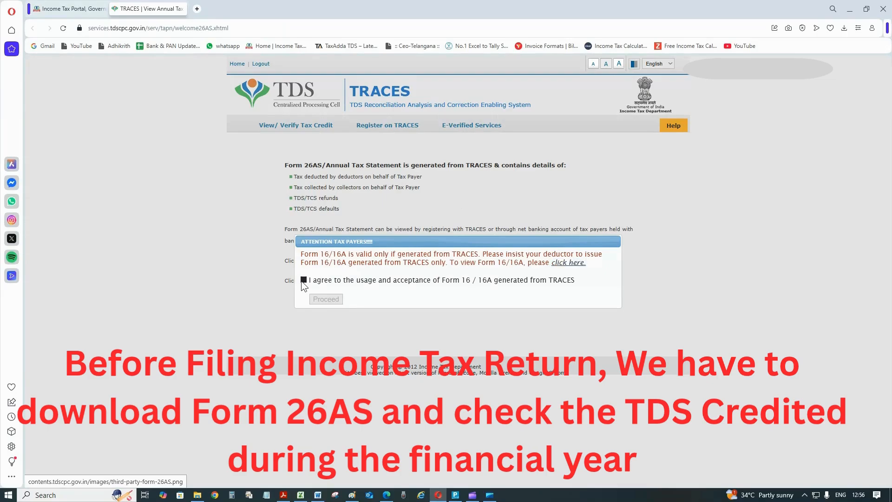
left_click(304, 280)
left_click(336, 298)
left_click(332, 261)
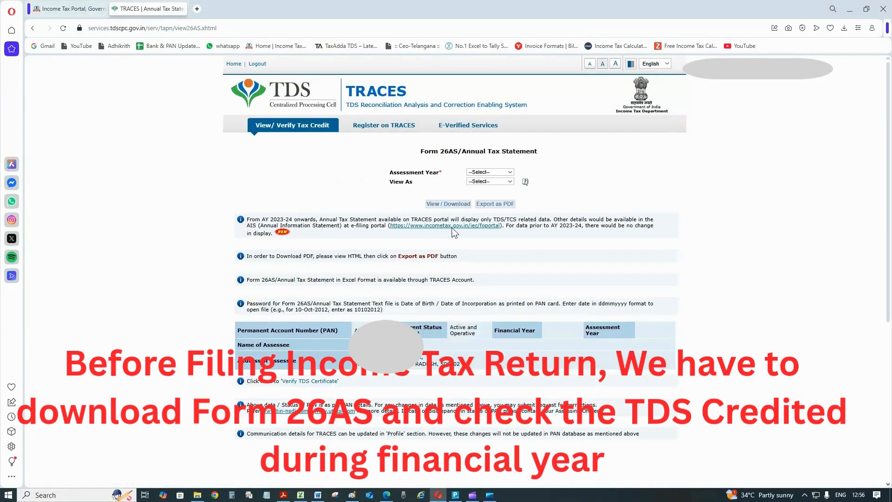
Display the Form 26AS annual tax statement for assessment year 2025-26 in HTML format
left_click(499, 175)
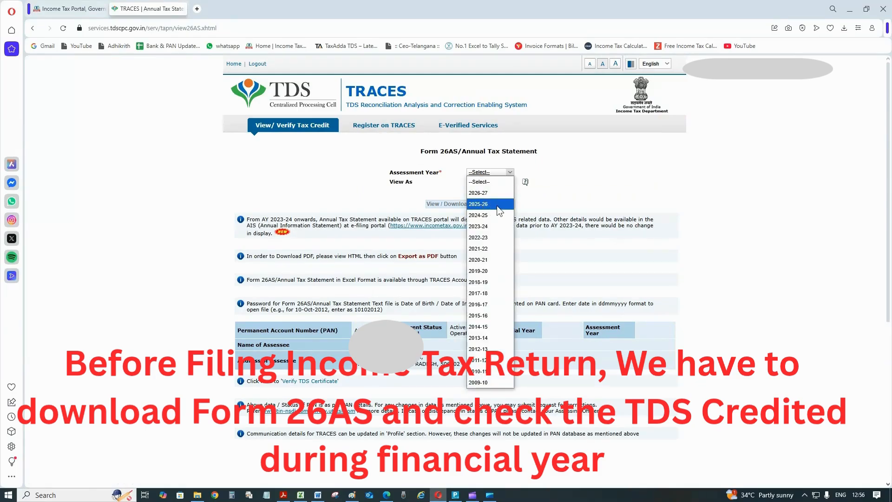
left_click(497, 205)
left_click(492, 182)
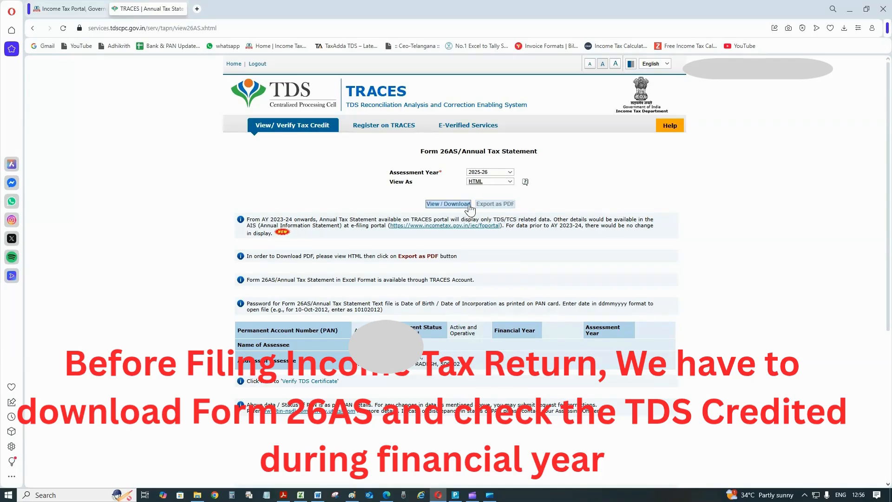
left_click(456, 207)
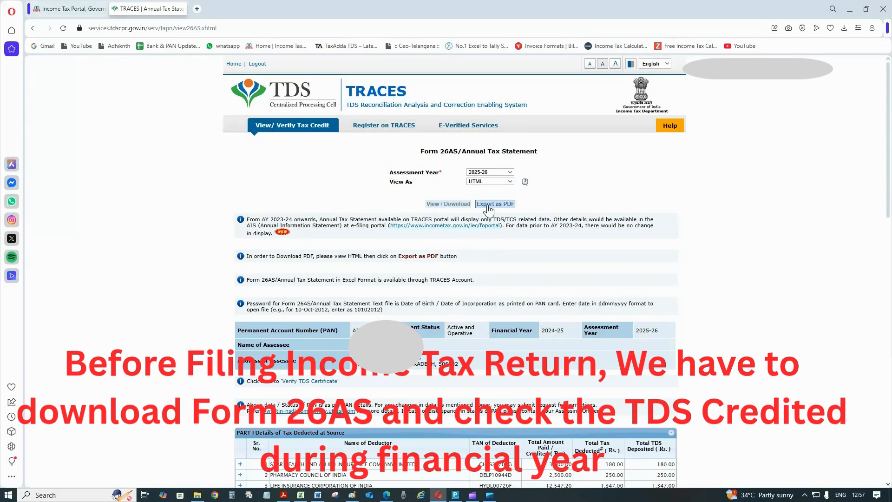
Export the Form 26AS statement as PDF and view the downloaded file, closing it and the TRACES page
left_click(496, 204)
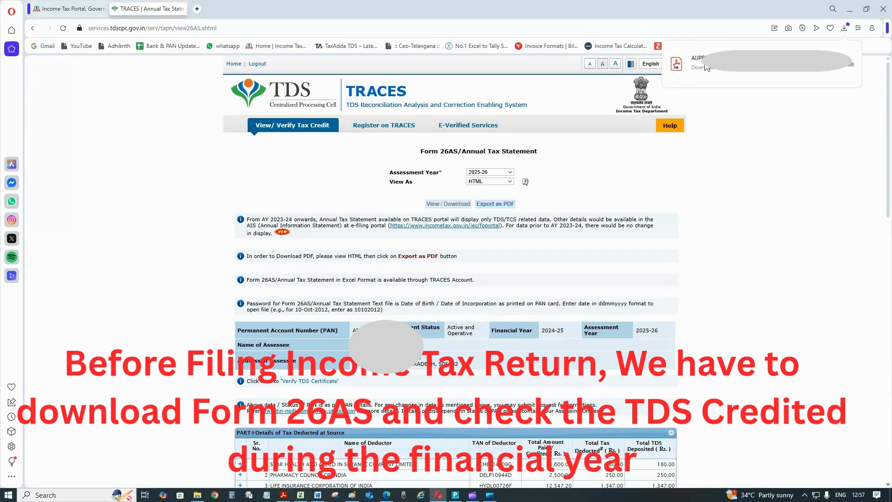
left_click(706, 68)
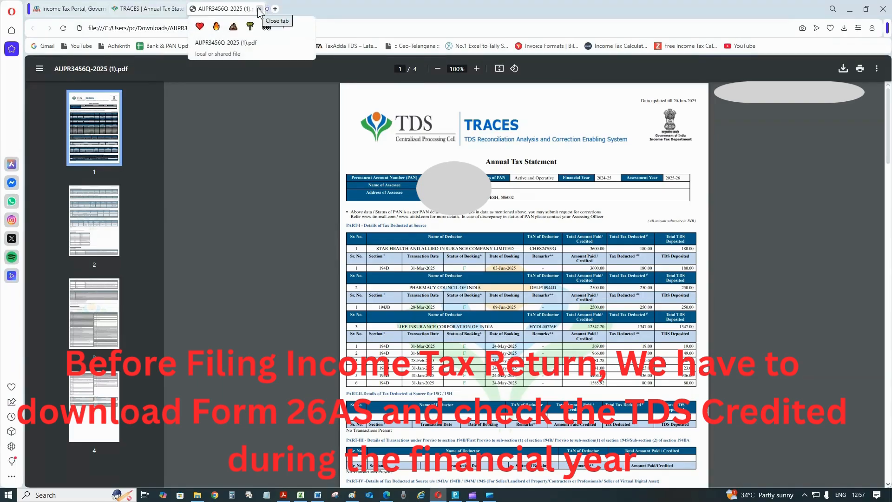
left_click(259, 9)
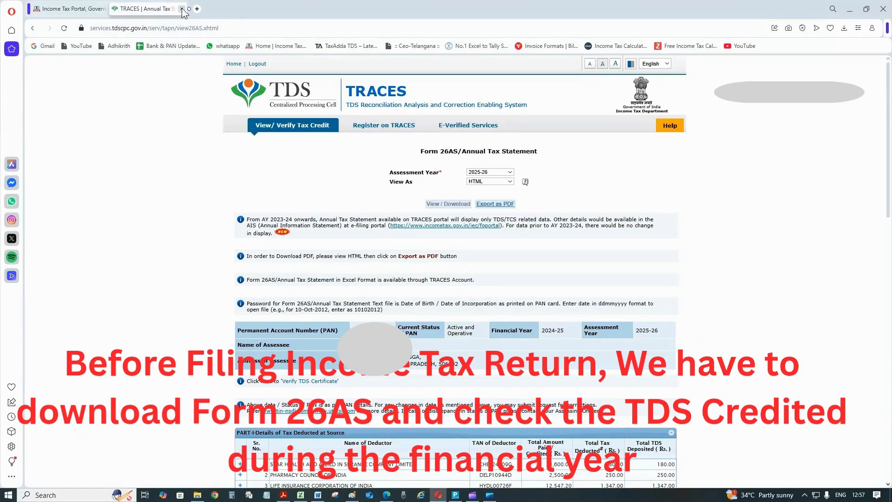
left_click(181, 9)
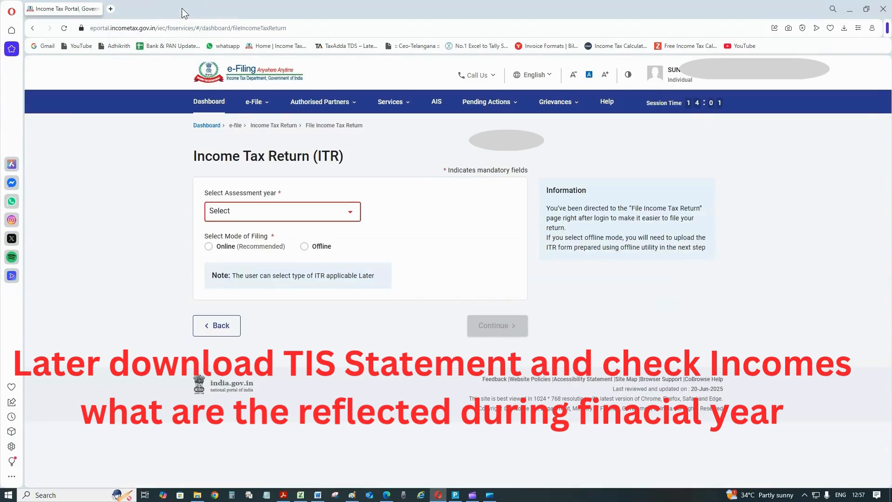
Proceed to the Compliance Portal from the e-Filing portal and open the Annual Information Statement (AIS) page
left_click(262, 103)
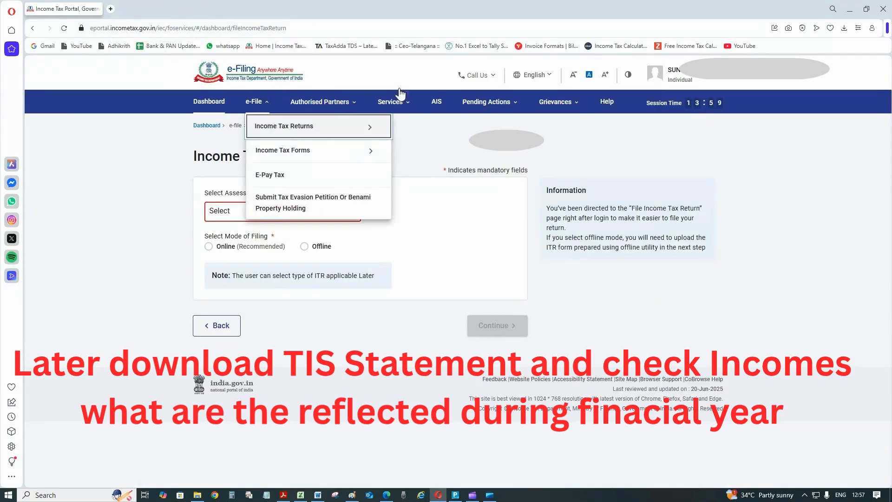
left_click(556, 101)
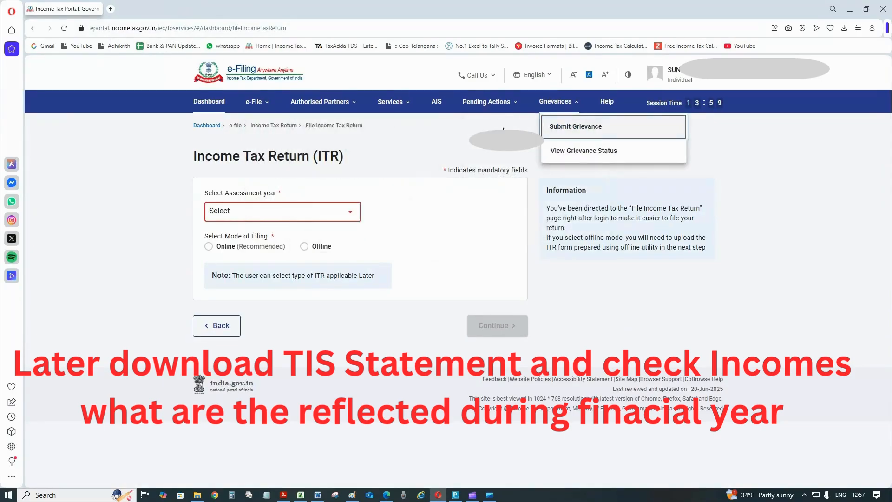
left_click(439, 102)
left_click(437, 104)
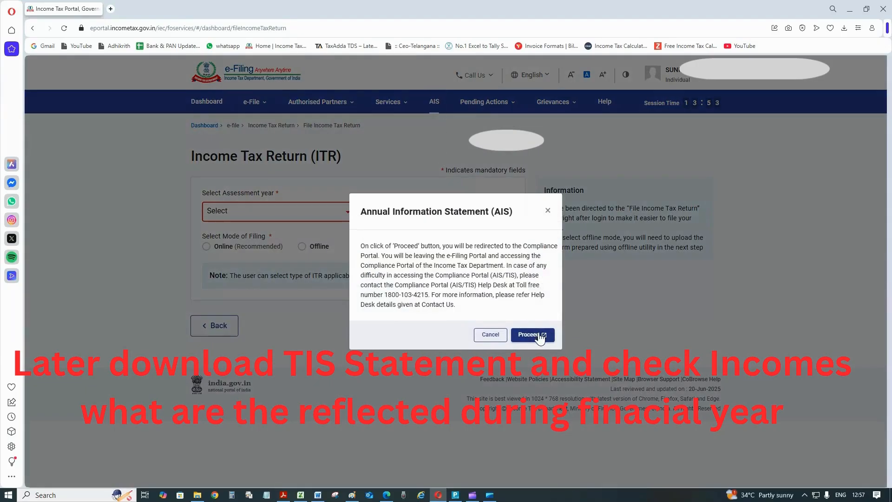
left_click(539, 335)
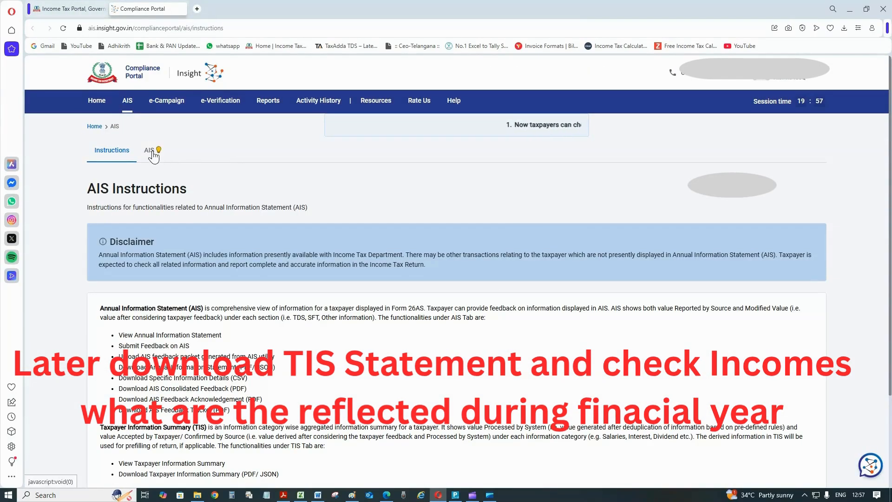
left_click(153, 153)
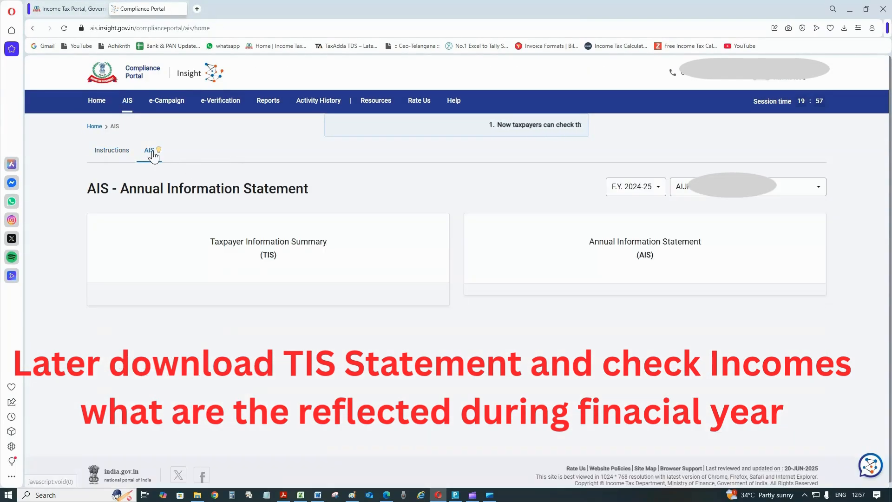
Open the Taxpayer Information Summary for F.Y. 2024-25 and examine its savings bank interest, insurance commission and business receipts details
left_click(298, 259)
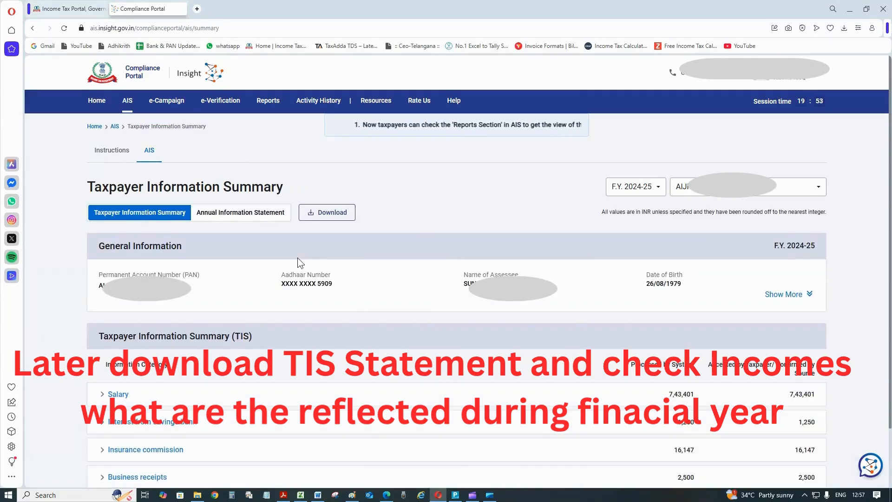
scroll(677, 353, "down", 1)
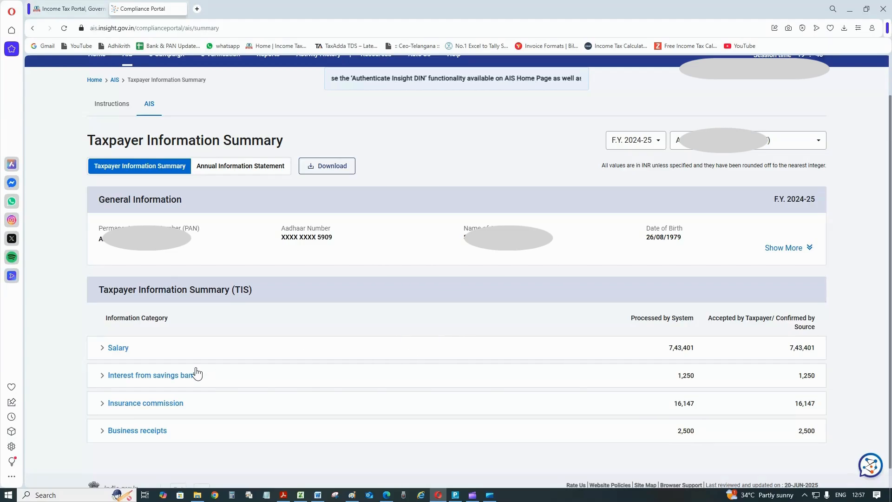
left_click(102, 381)
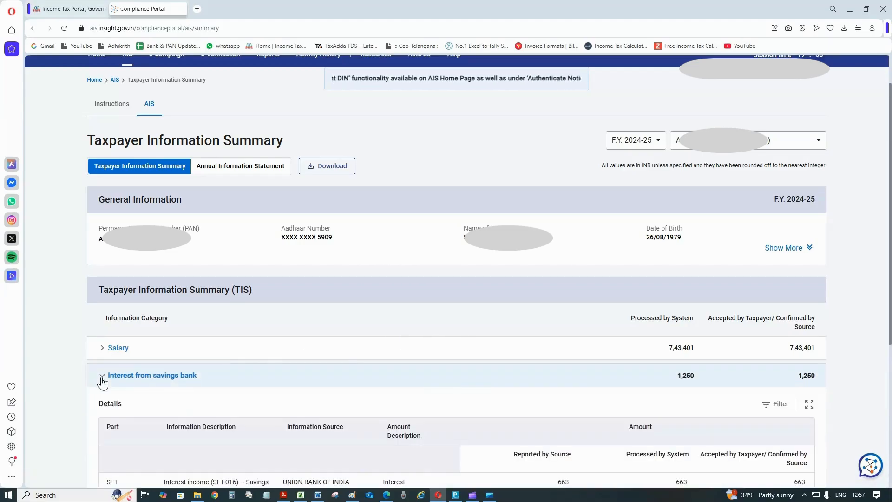
scroll(417, 399, "down", 5)
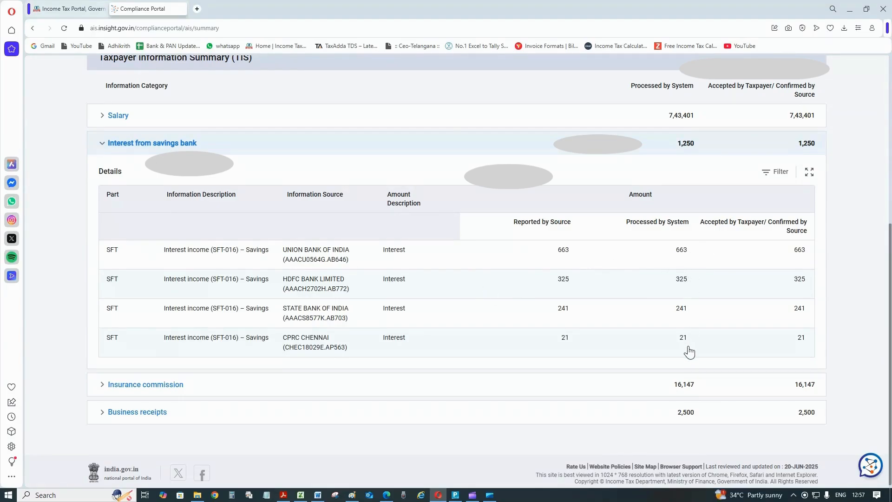
left_click(133, 385)
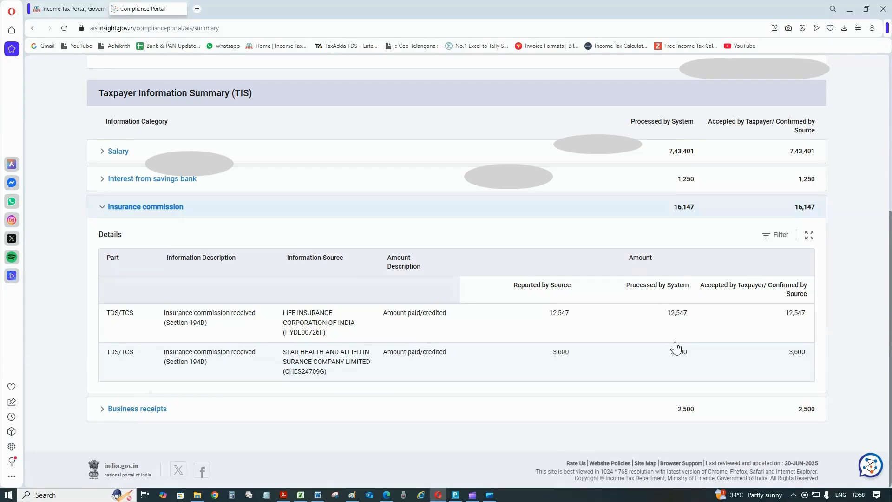
left_click(95, 410)
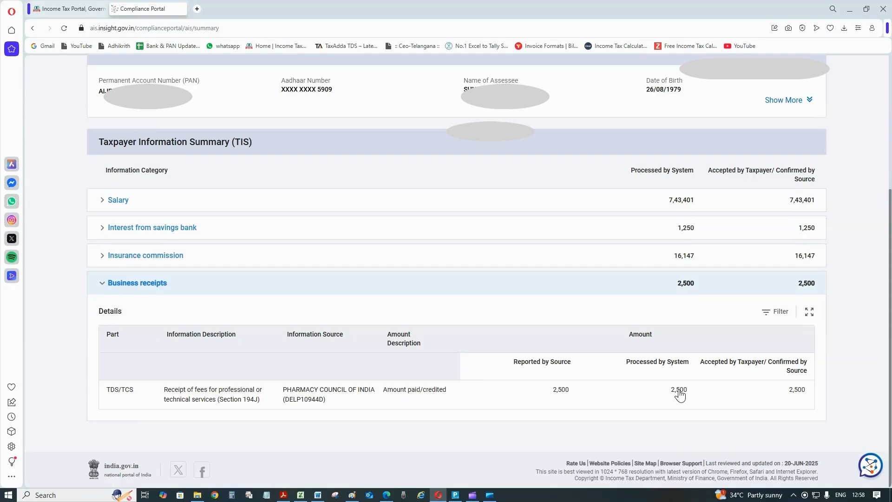
Download the Taxpayer Information Summary (TIS) as PDF and open the downloaded file
scroll(678, 386, "up", 1)
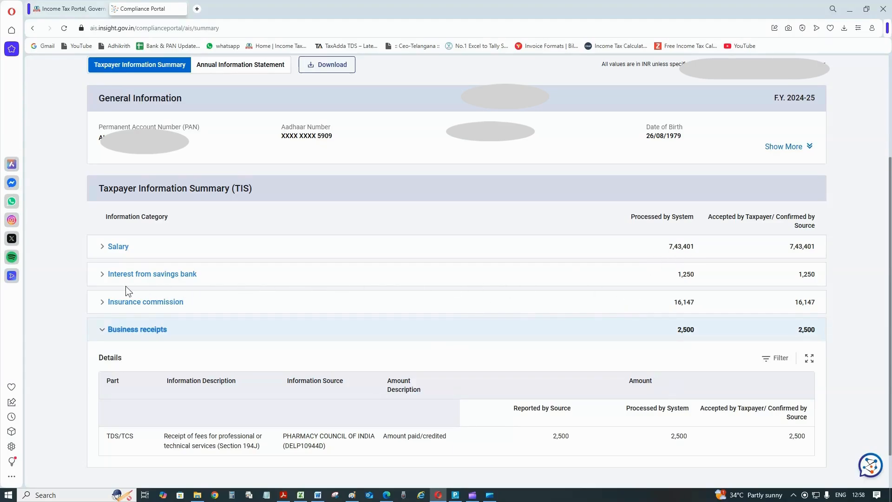
scroll(320, 316, "up", 3)
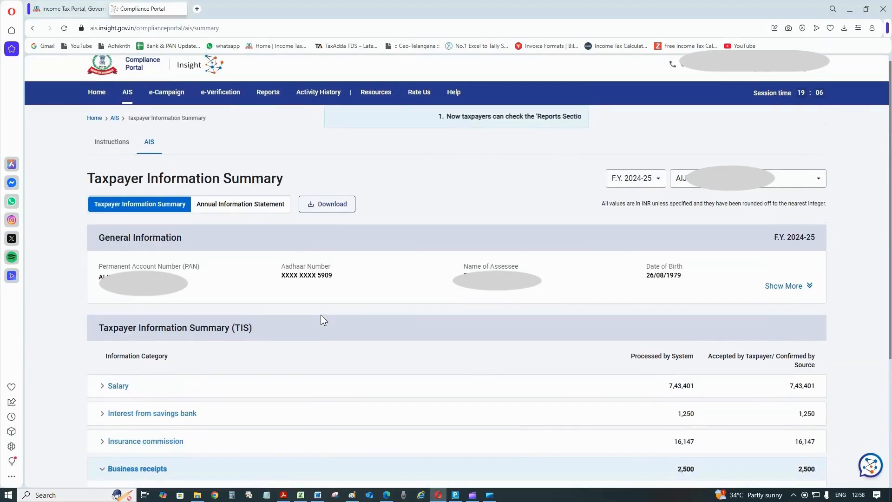
left_click(332, 208)
left_click(607, 216)
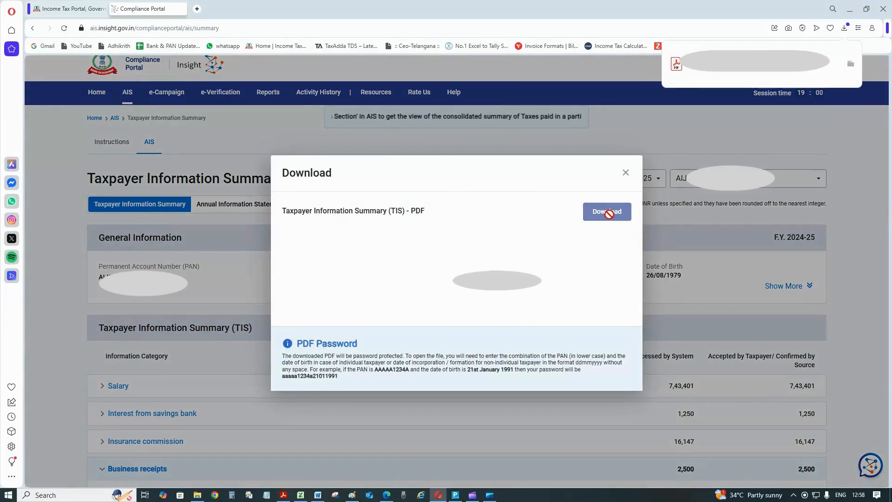
left_click(749, 73)
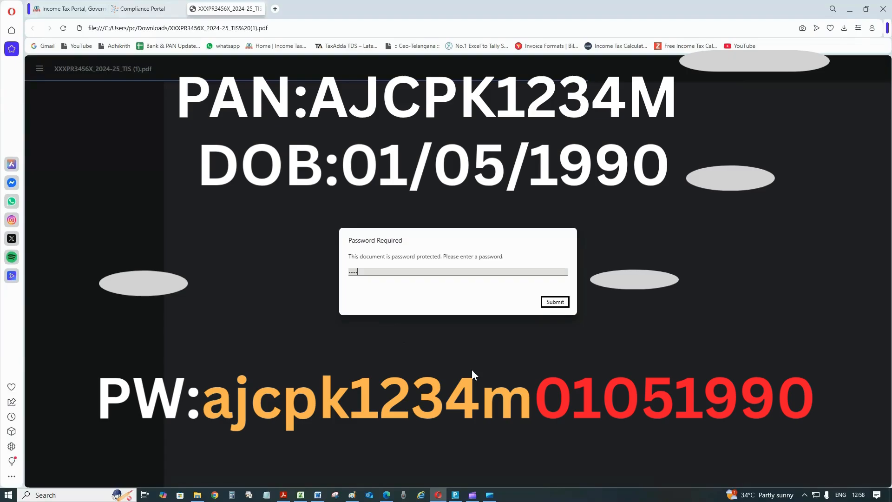
Enter the document password to unlock the downloaded Taxpayer Information Summary PDF
key("Return")
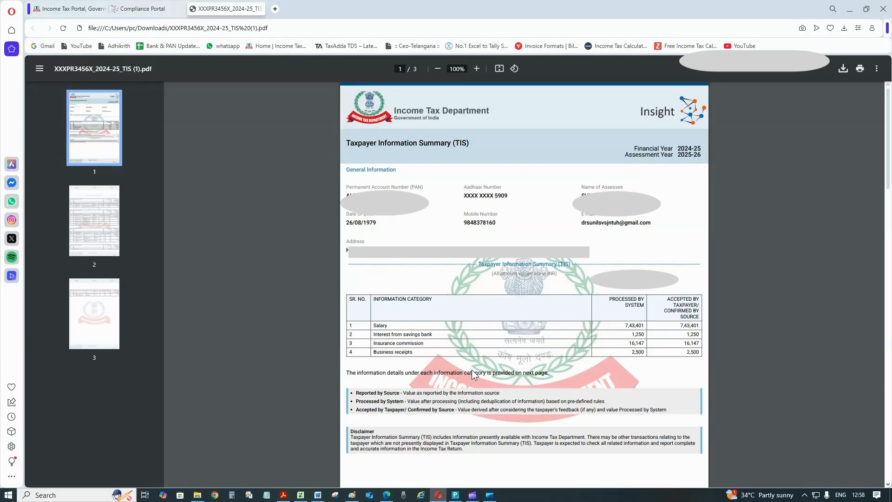
Review all pages of the Taxpayer Information Summary PDF, closing the document and the Compliance Portal page
scroll(818, 376, "down", 14)
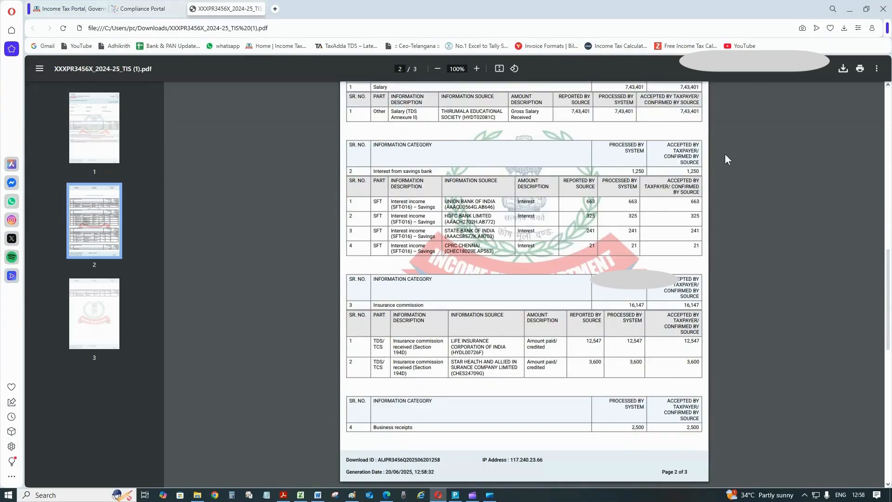
scroll(633, 219, "down", 10)
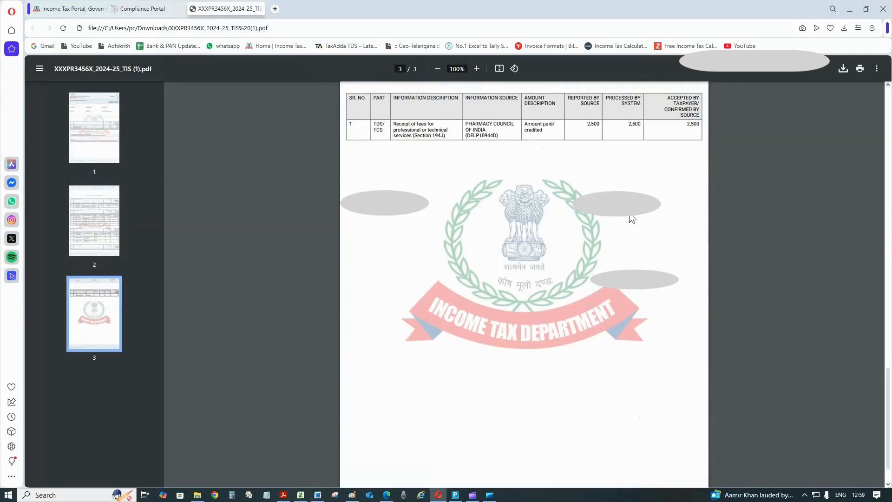
left_click(260, 8)
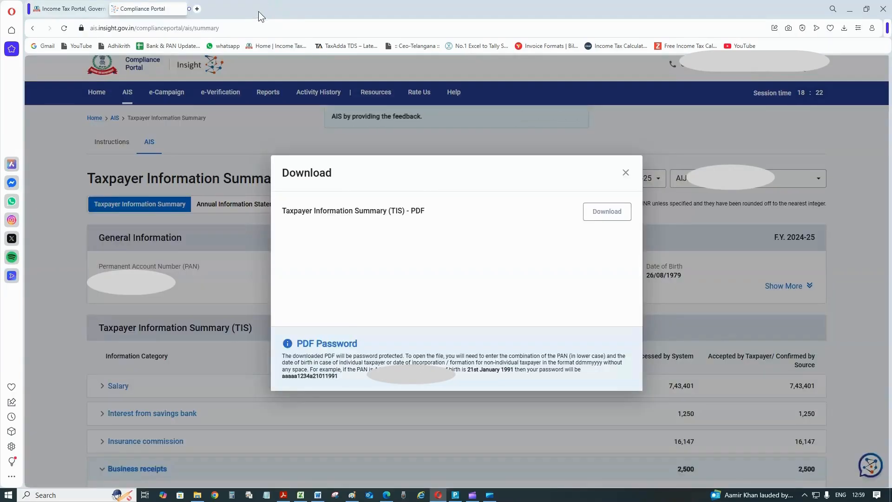
left_click(188, 8)
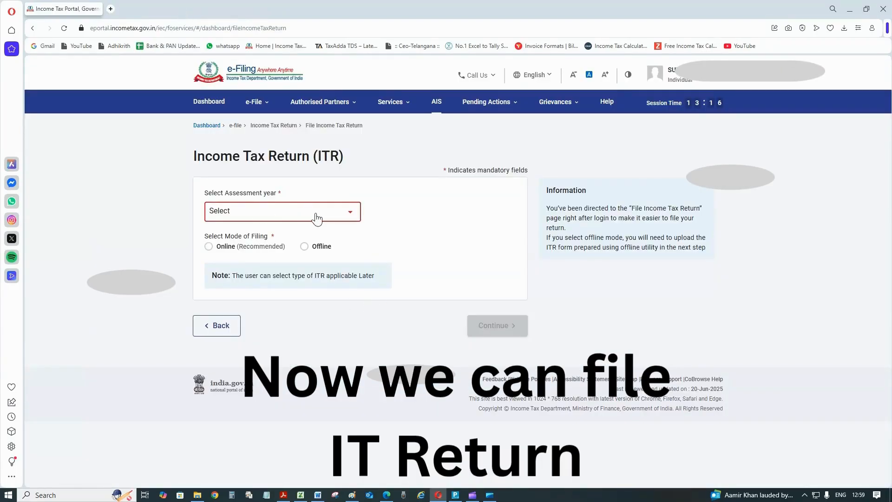
Choose assessment year 2025-26 with the Online filing mode and start a new income tax return filing
left_click(338, 218)
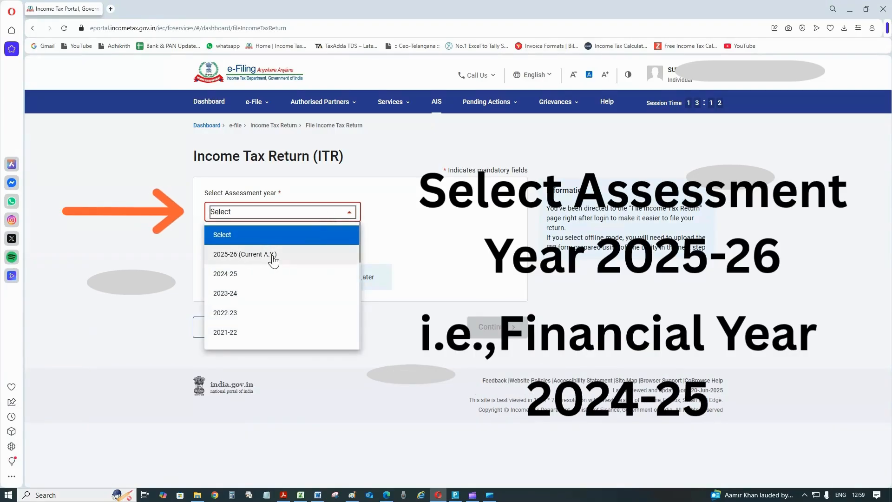
left_click(273, 256)
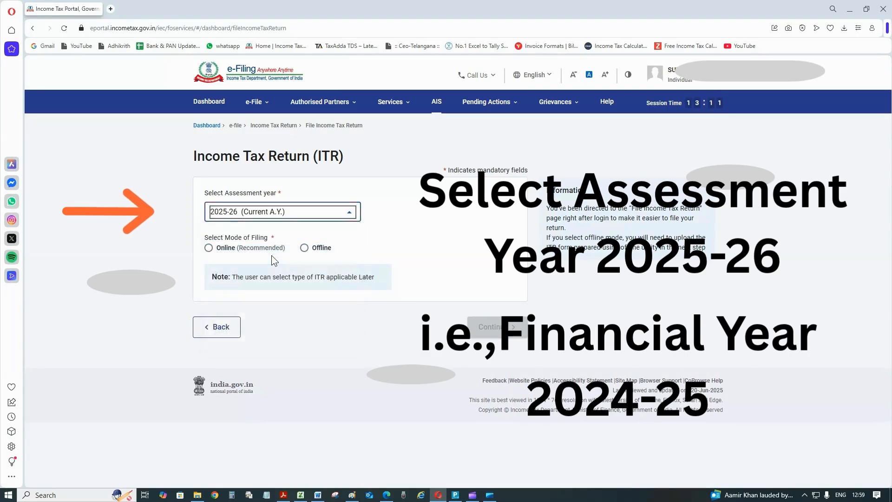
left_click(216, 247)
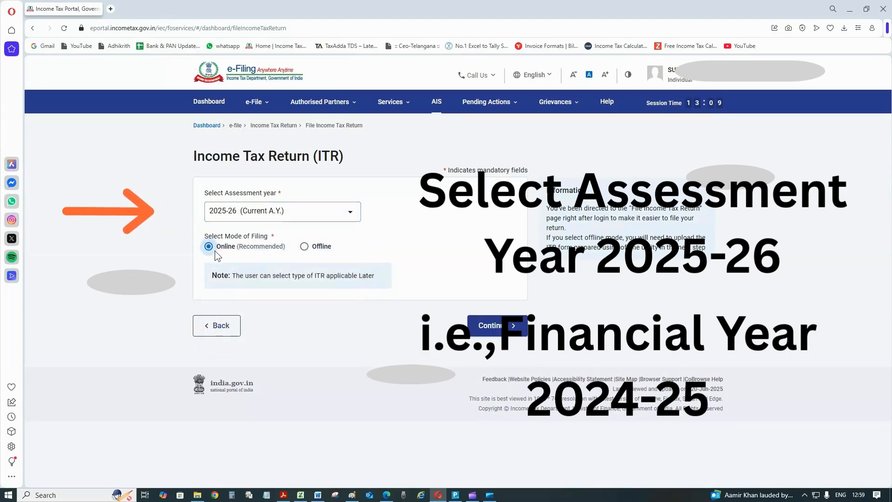
left_click(502, 326)
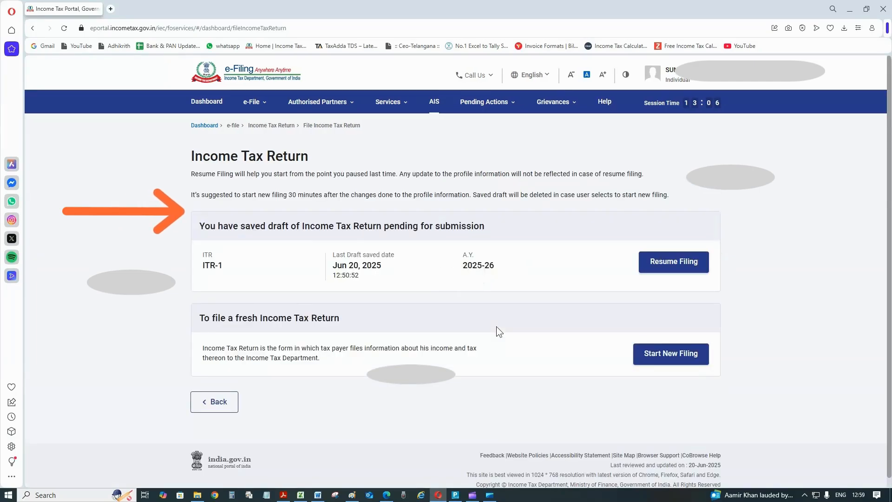
left_click(669, 359)
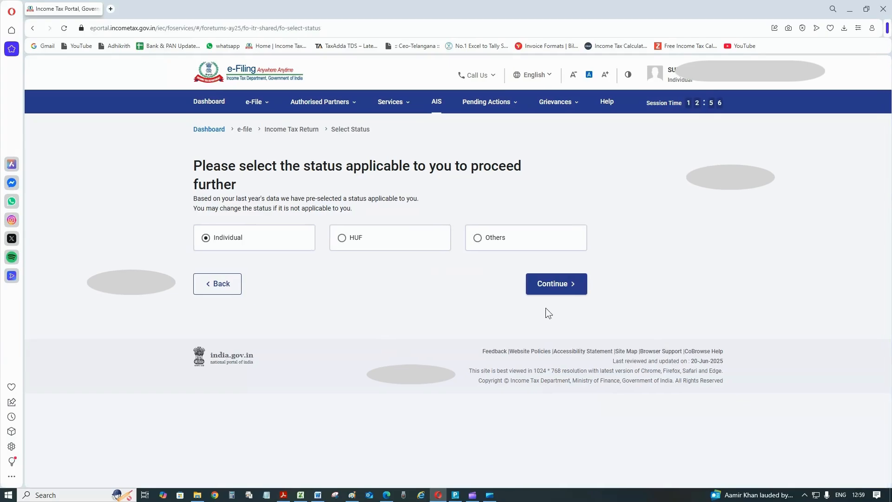
Proceed with the Individual status and choose ITR-1 as the return form
left_click(558, 289)
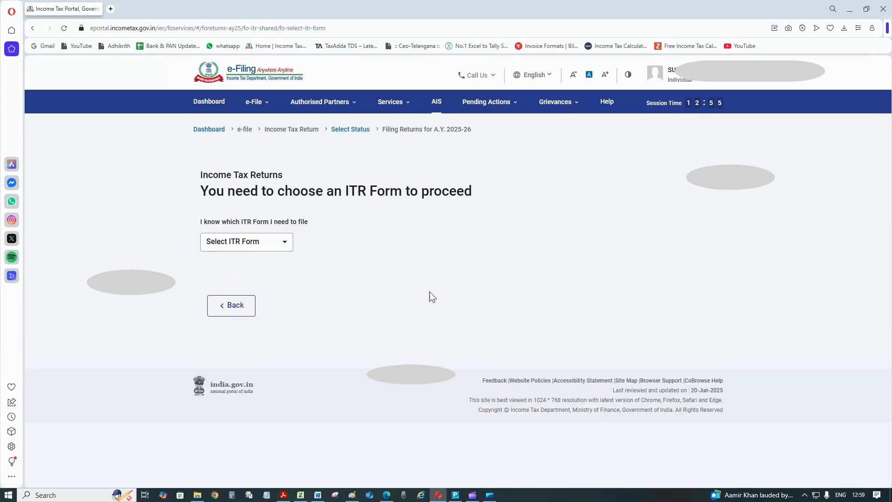
left_click(236, 249)
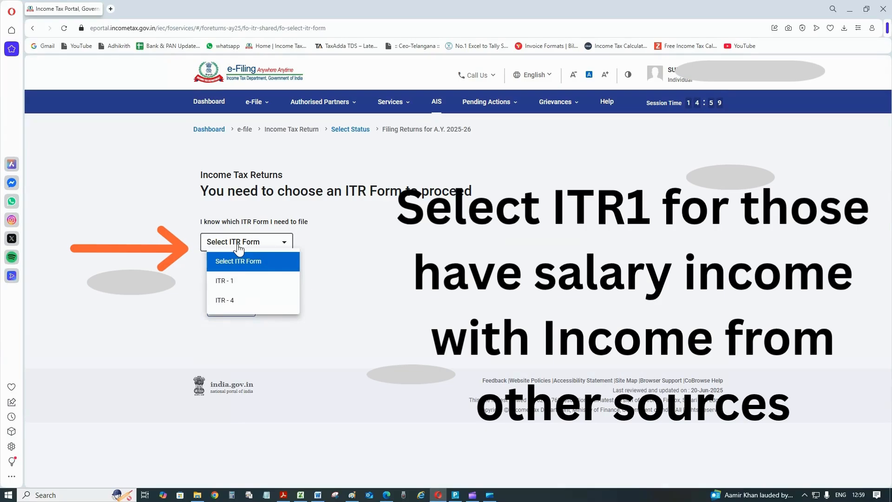
left_click(244, 283)
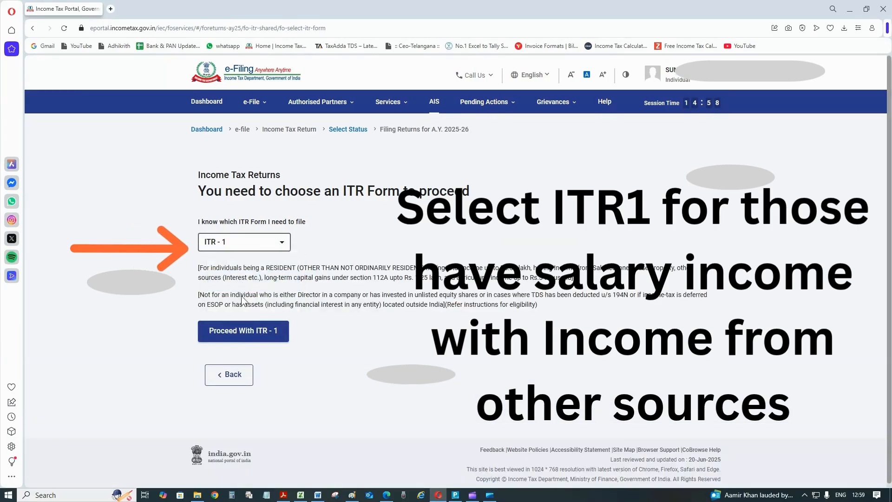
left_click(247, 339)
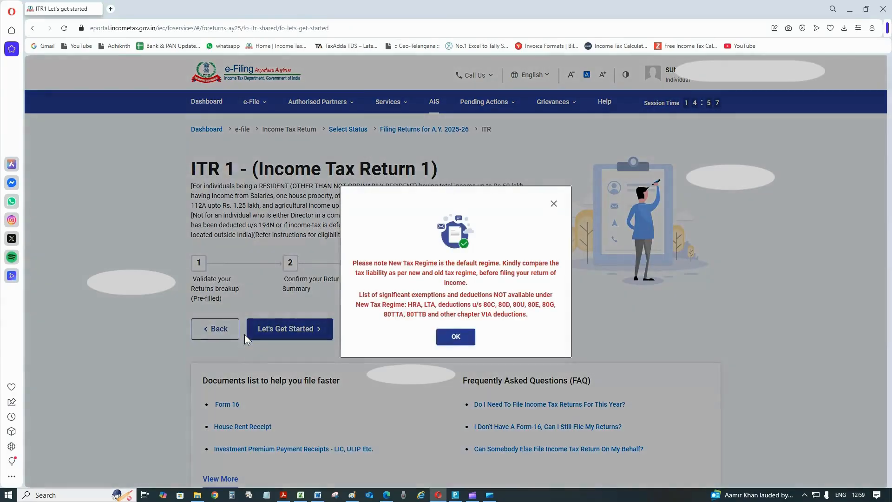
Begin the ITR-1 return with Others as the filing reason, acknowledging the tax regime and pre-filled data notices
left_click(455, 338)
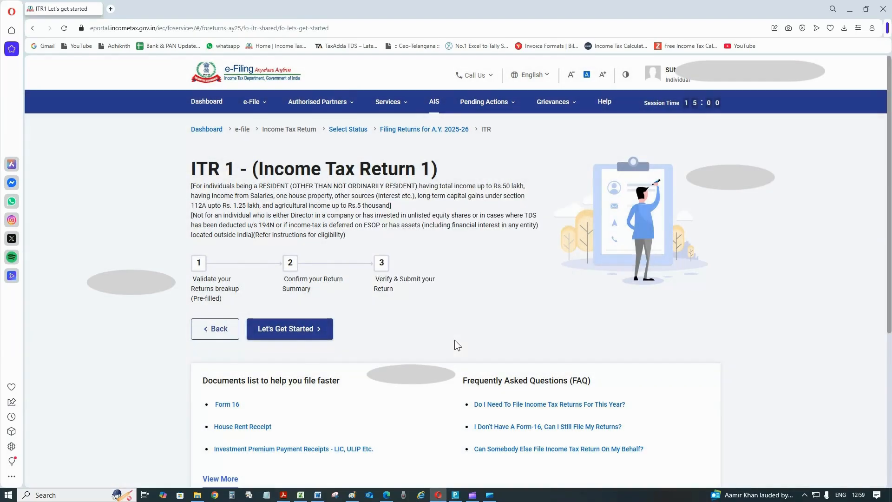
left_click(285, 334)
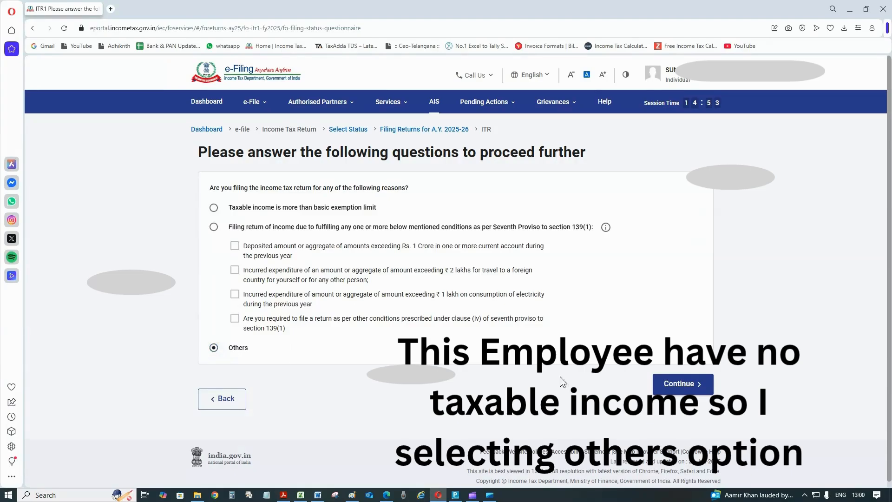
left_click(684, 386)
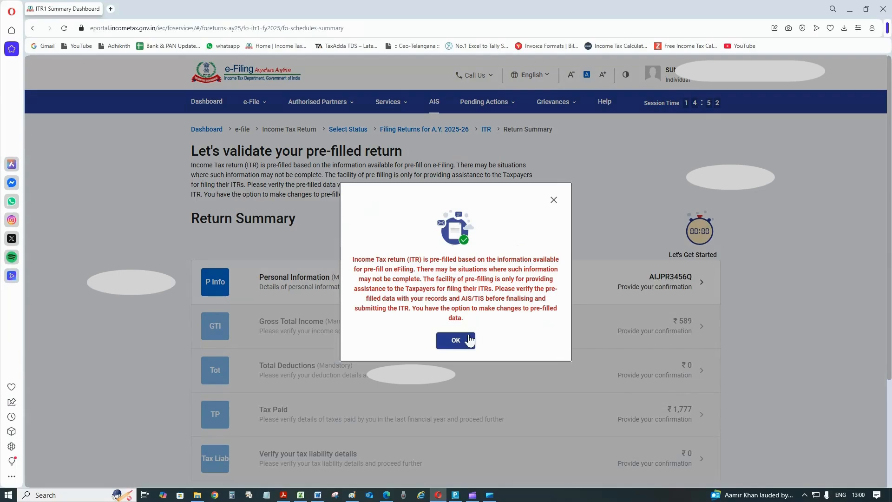
left_click(456, 340)
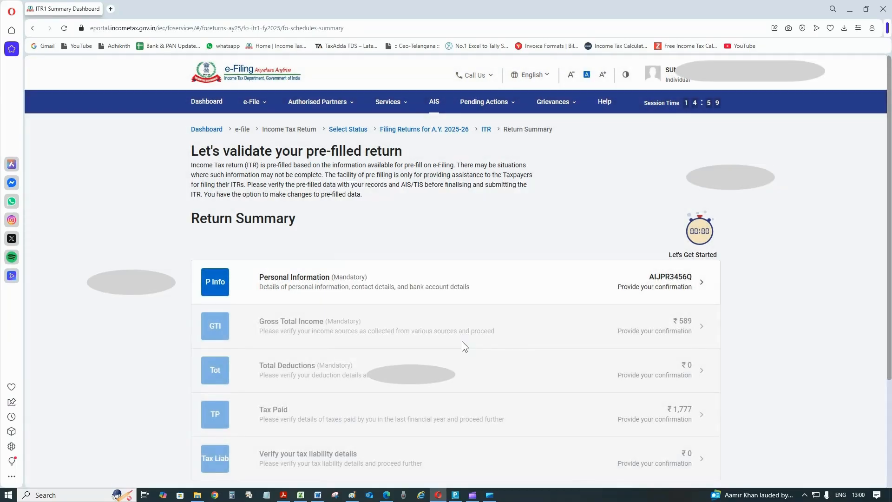
Check the Personal Information section, including nature of employment, filing section 139(1) and the new tax regime choice, and confirm it
left_click(426, 287)
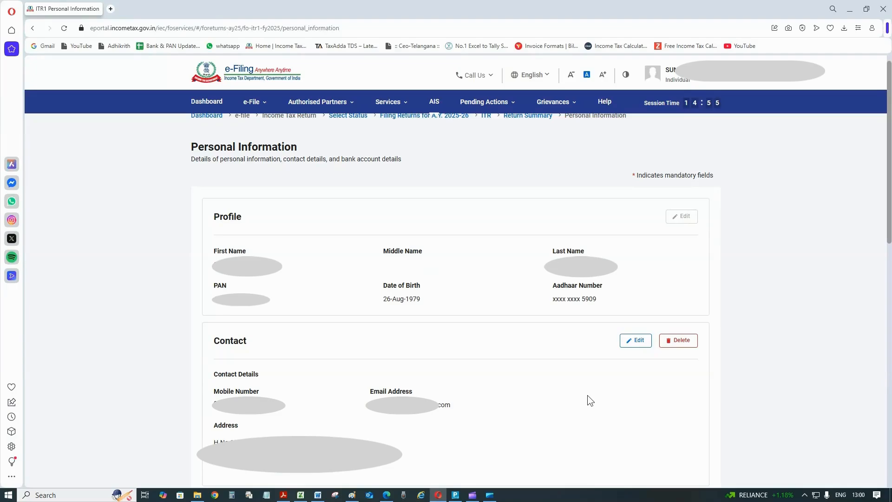
scroll(588, 395, "down", 8)
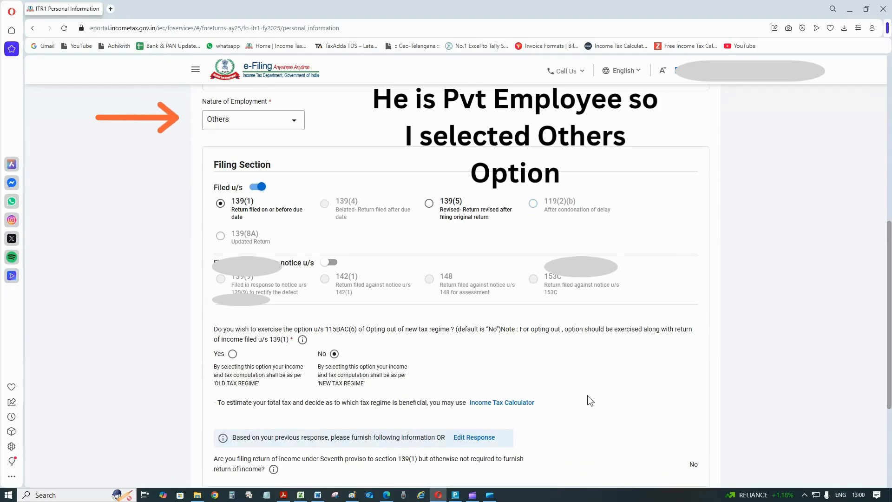
scroll(588, 400, "down", 4)
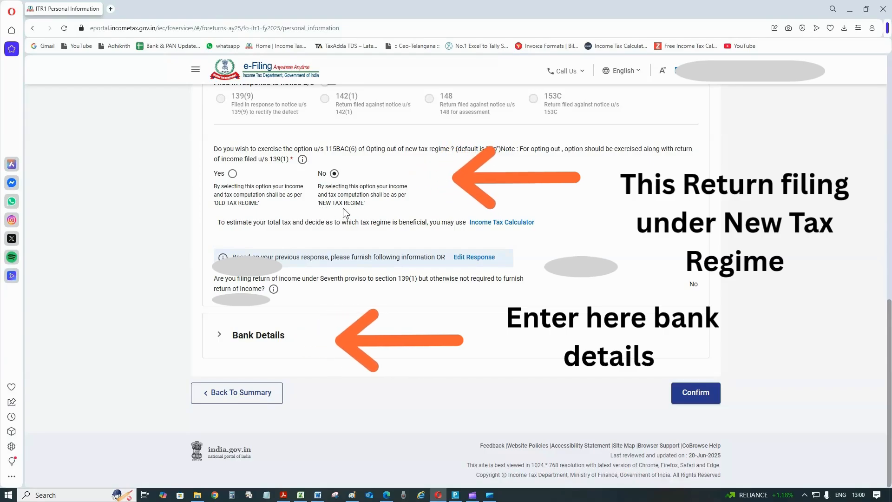
left_click(696, 393)
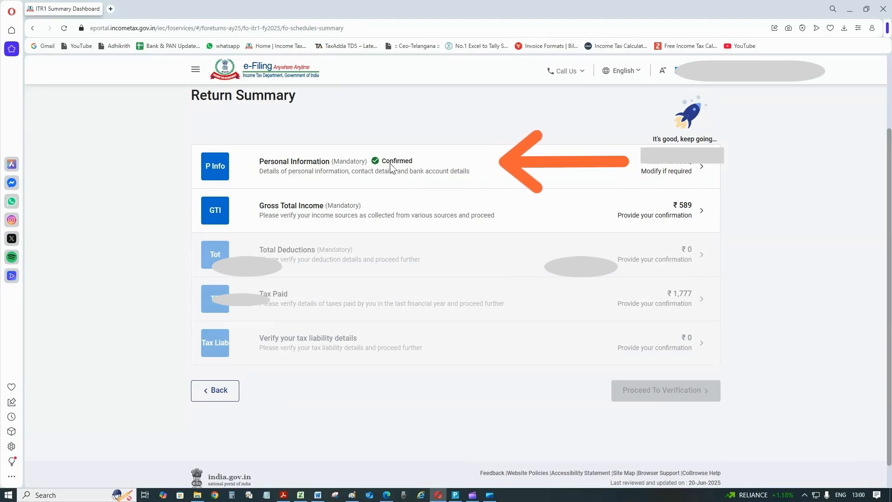
Enter 743401 as salary per section 17(1) under Income From Salary in Gross Total Income, and save it
left_click(397, 213)
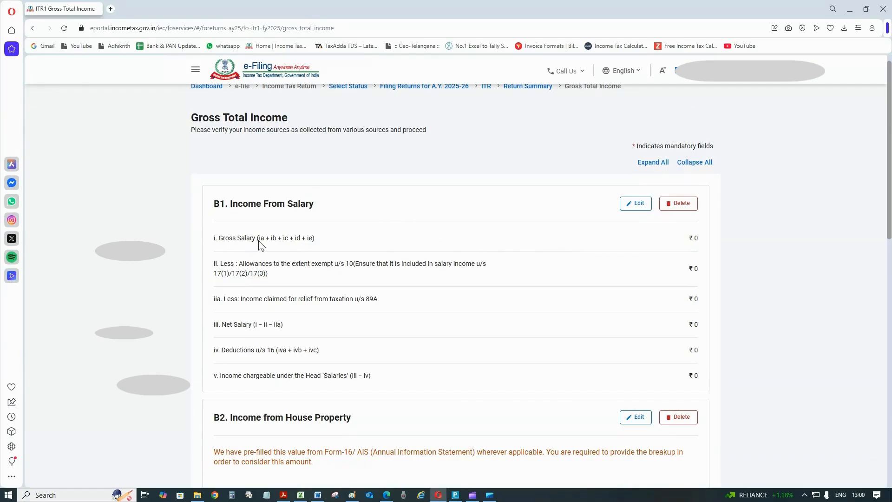
left_click(642, 205)
left_click(655, 240)
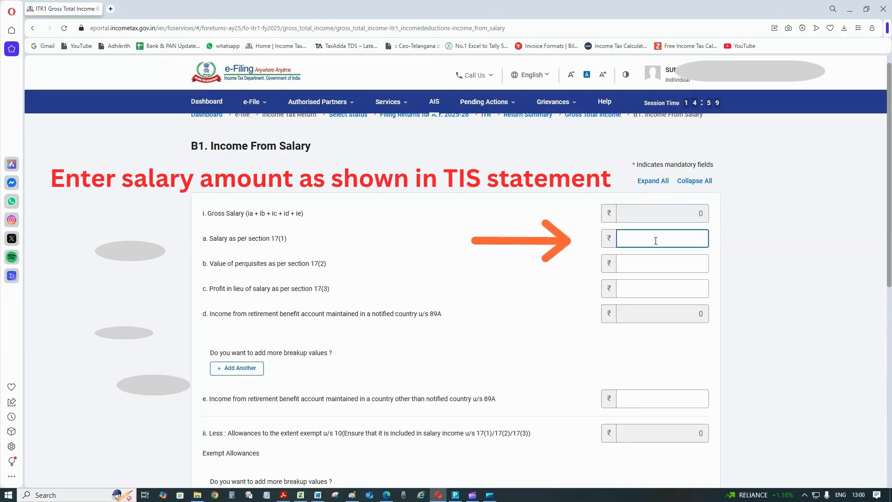
type("743401")
left_click(645, 261)
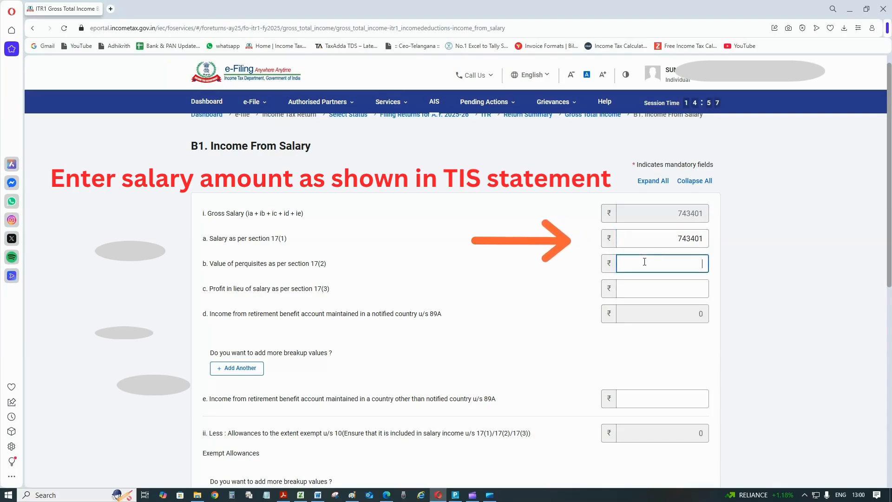
scroll(642, 338, "down", 3)
scroll(664, 344, "down", 3)
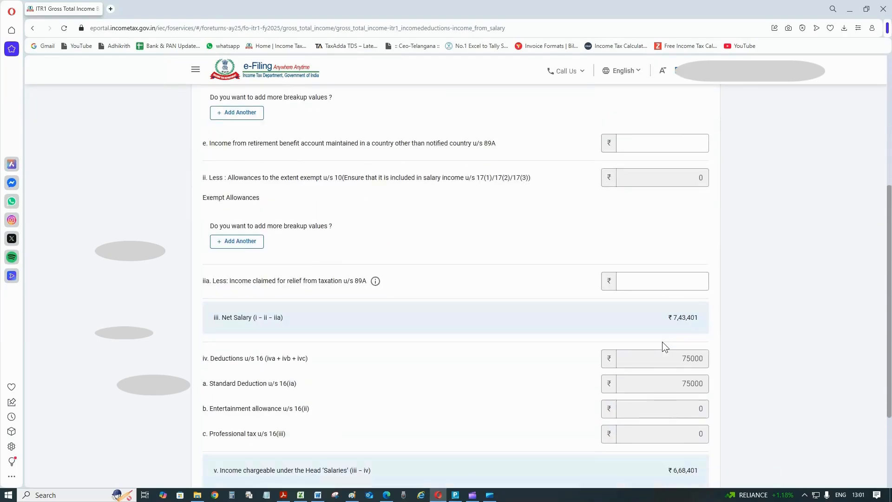
scroll(674, 344, "down", 3)
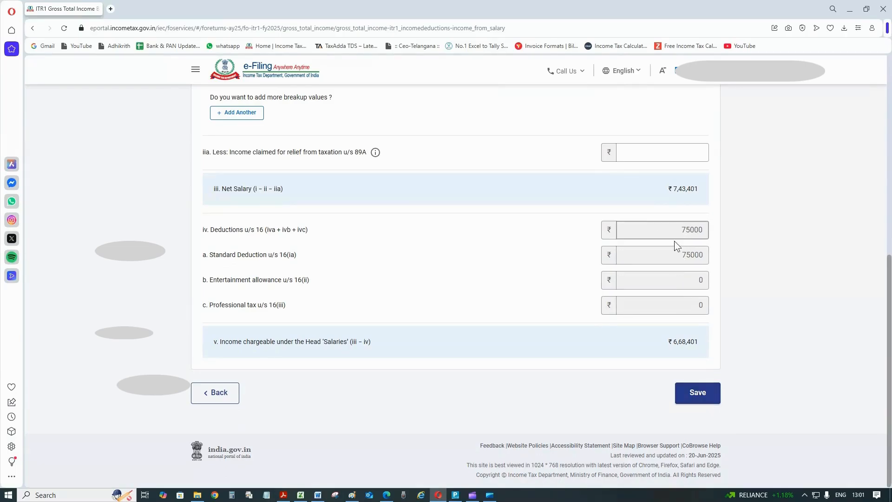
left_click(699, 394)
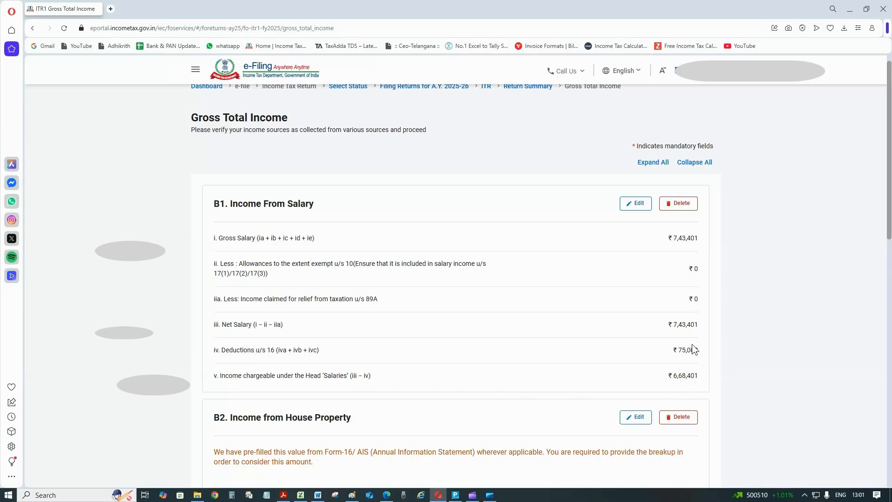
Add an Income from Other Sources entry for Interest from Deposit (Bank/Post Office/Cooperative Society) with amount 663, and save it
scroll(714, 372, "down", 10)
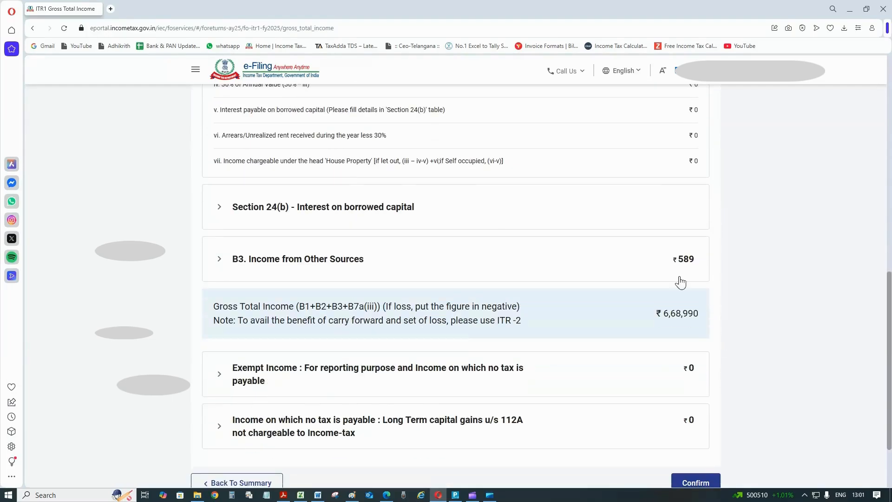
left_click(330, 263)
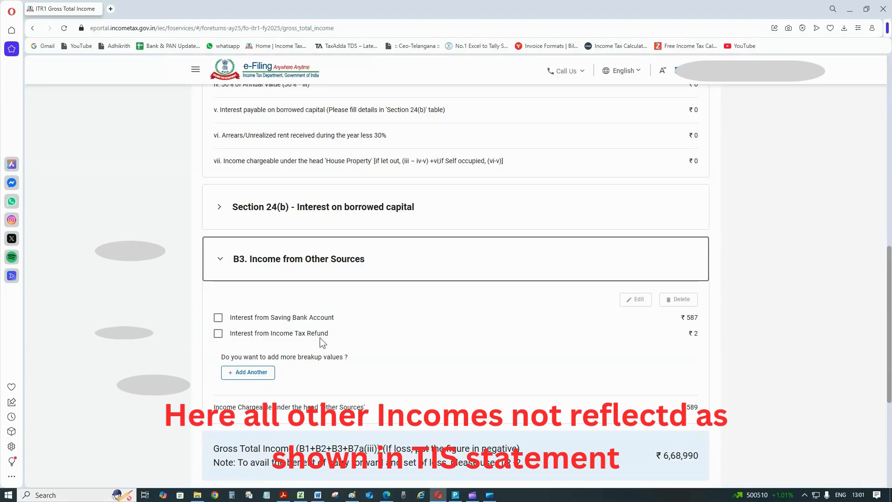
left_click(260, 375)
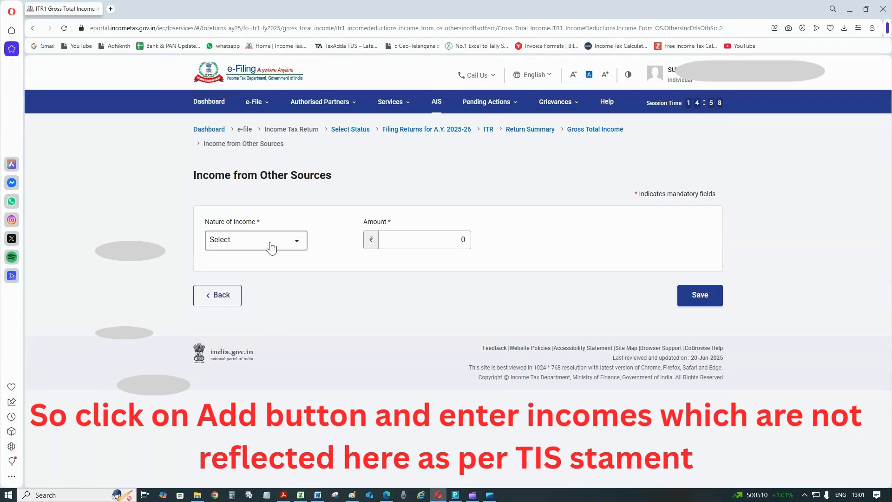
left_click(271, 246)
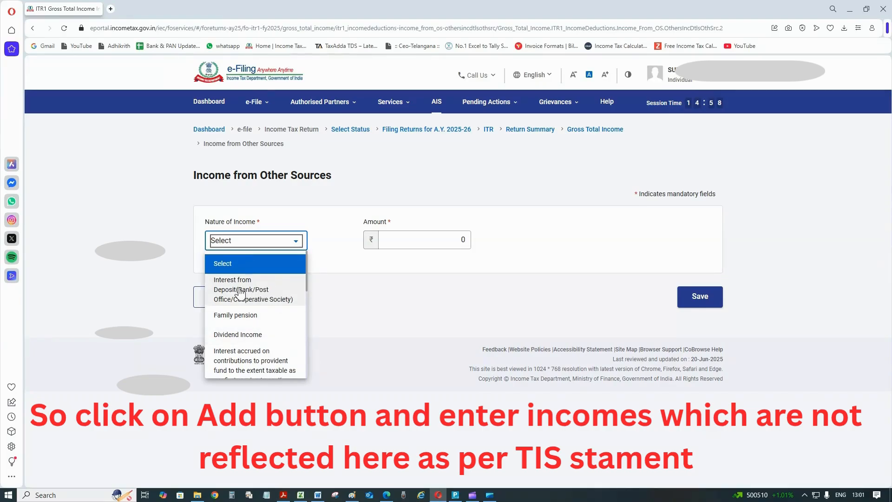
left_click(292, 298)
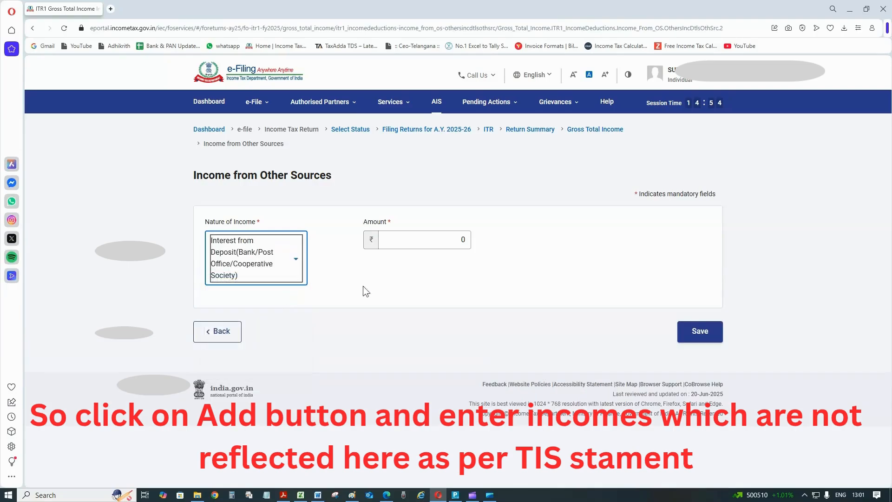
left_click(404, 241)
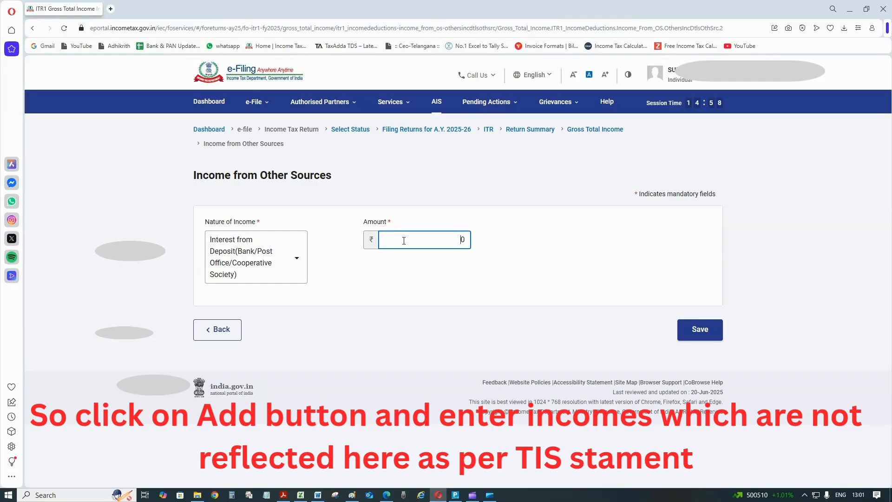
type("663")
key("BackSpace")
left_click(697, 331)
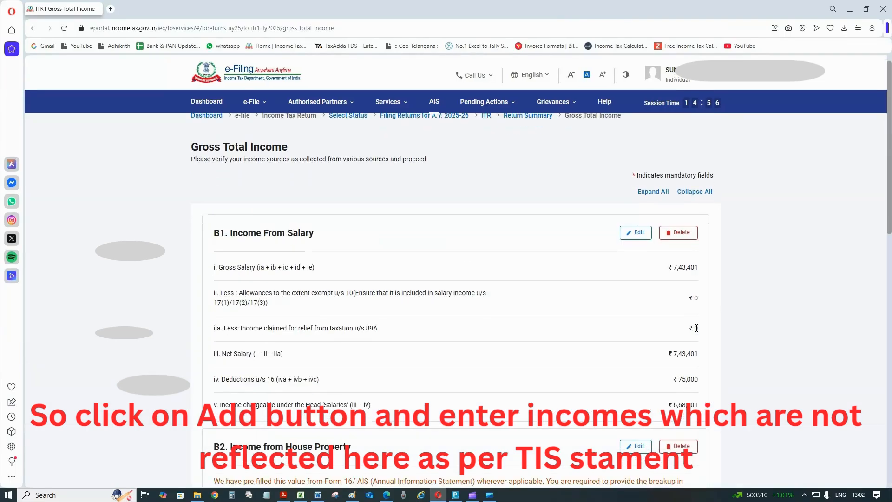
Add another breakup entry under B3. Income from Other Sources, with Any Other as its nature of income
scroll(543, 384, "down", 10)
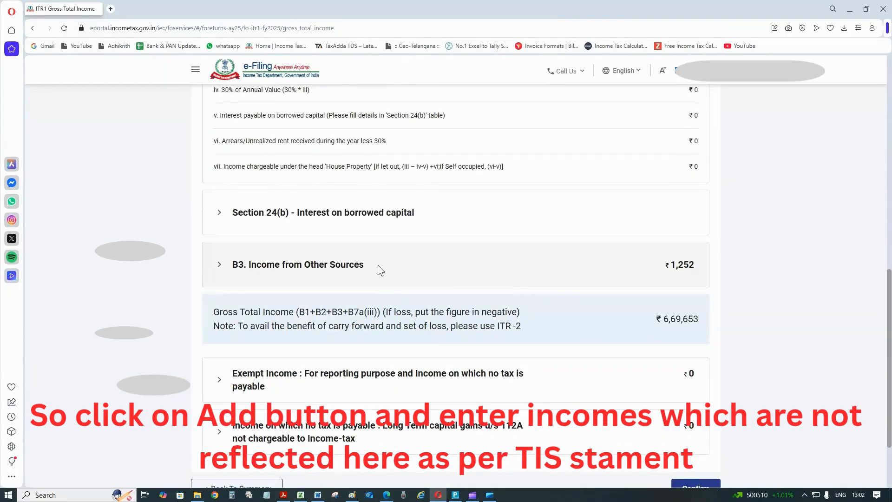
left_click(355, 266)
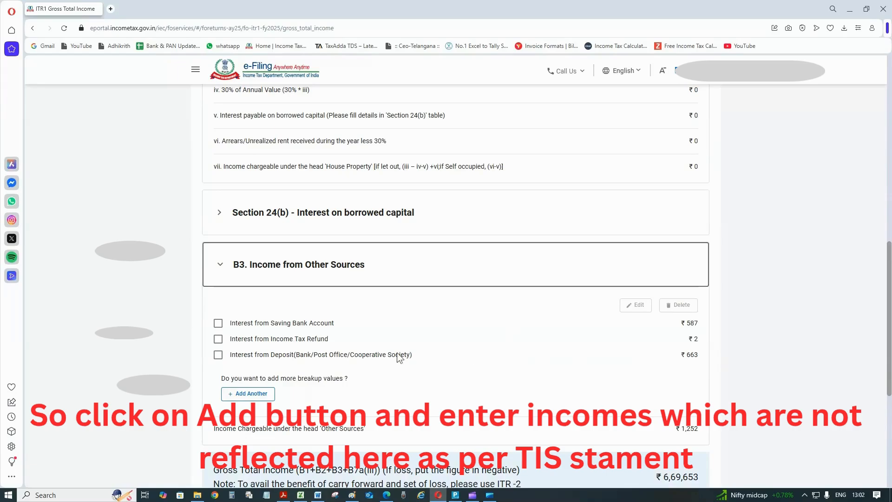
left_click(259, 394)
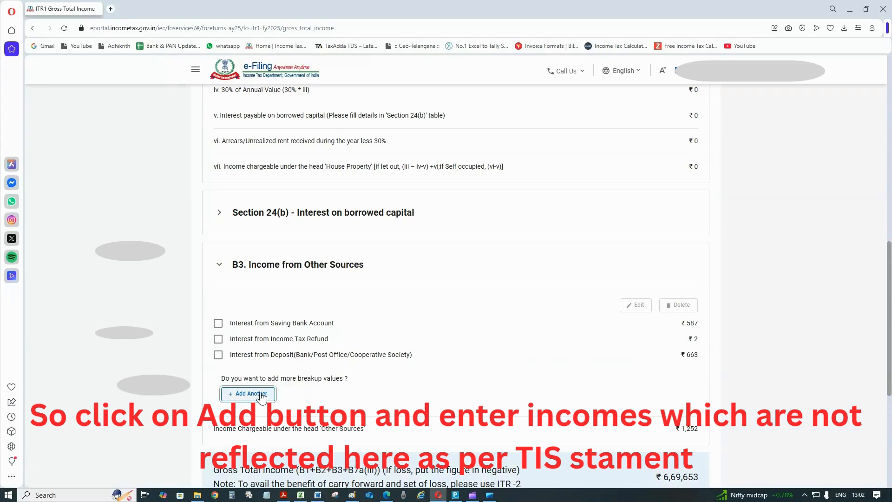
left_click(274, 250)
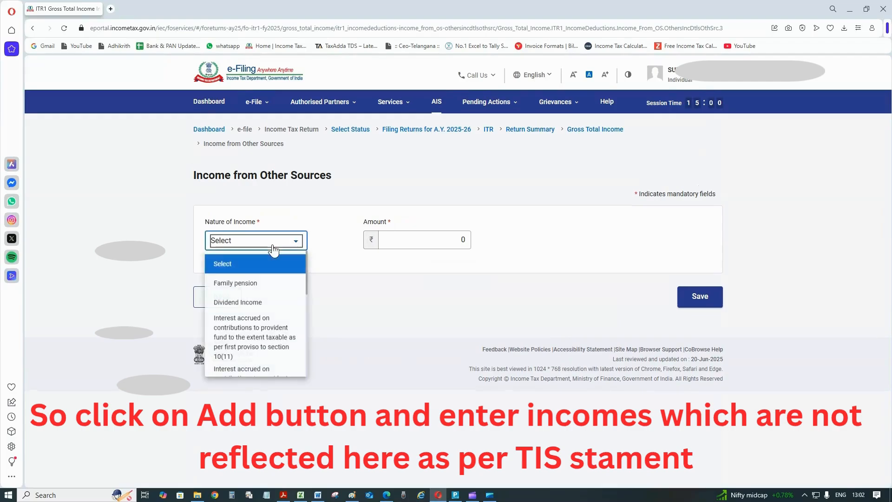
scroll(284, 326, "down", 1)
scroll(285, 327, "down", 4)
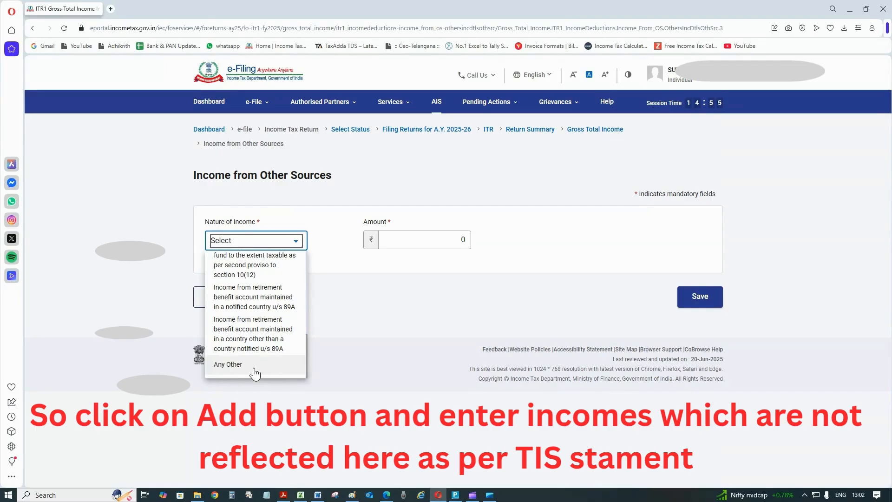
left_click(253, 367)
Describe the new income entry as Insurance Commission, set its amount to 16147, and save it
left_click(370, 239)
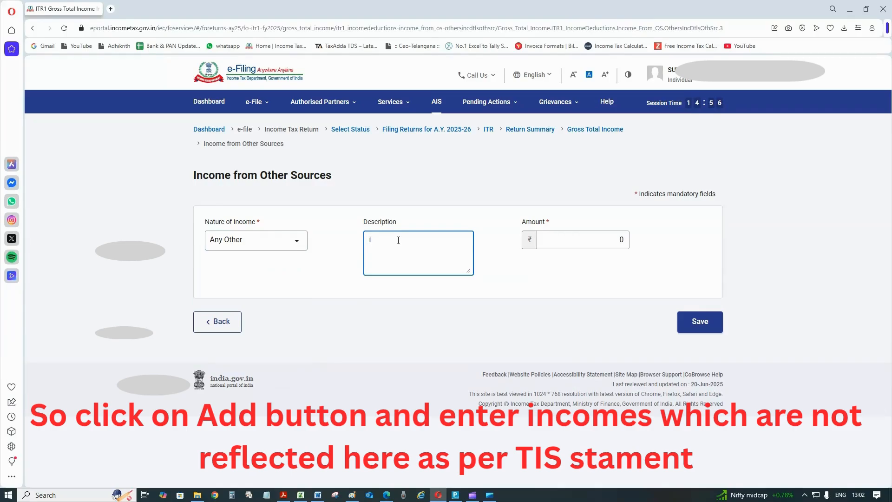
type("rance Commission")
left_click(562, 242)
type("16147")
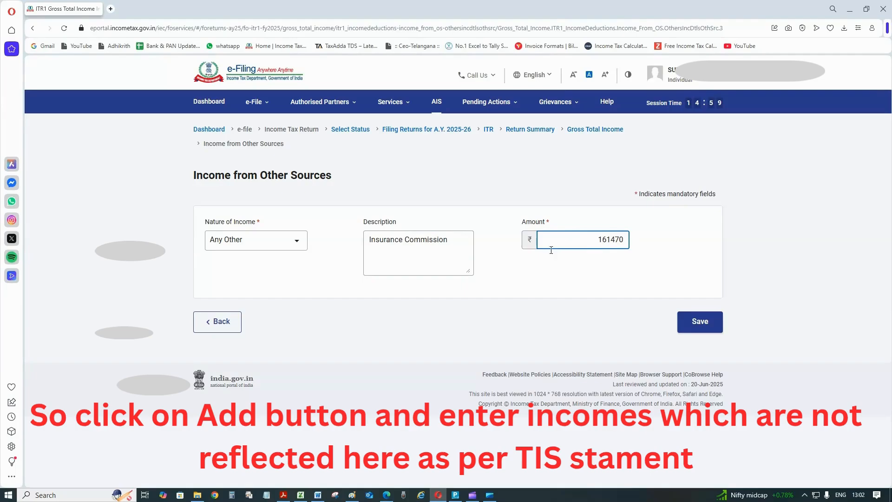
key("Delete")
left_click(709, 329)
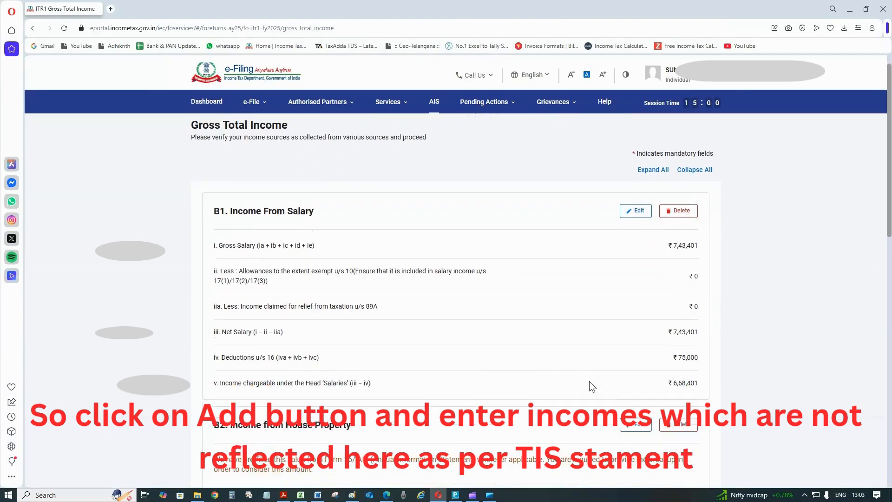
Create one more entry under B3. Income from Other Sources, again choosing Any Other as the nature of income
scroll(590, 384, "down", 10)
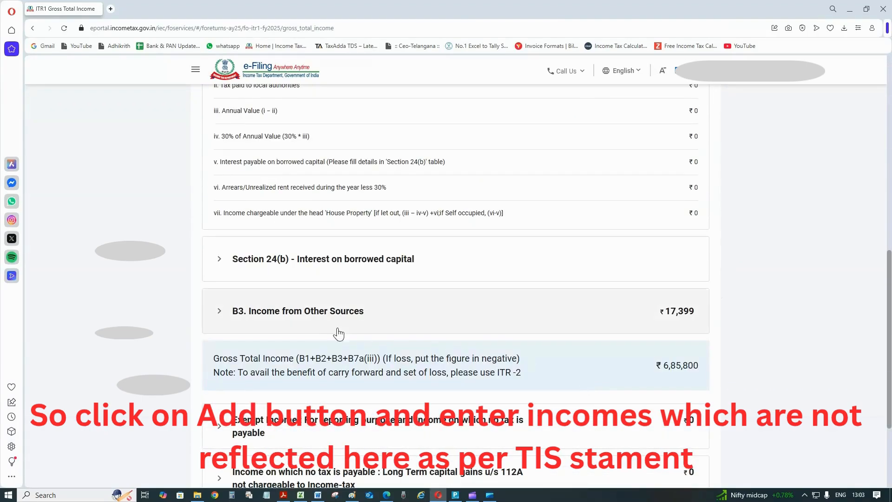
left_click(306, 313)
scroll(728, 371, "down", 2)
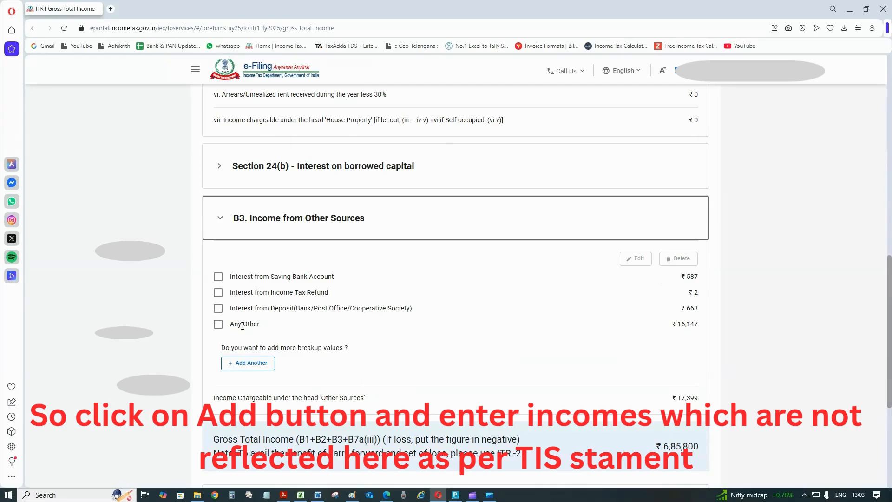
left_click(254, 364)
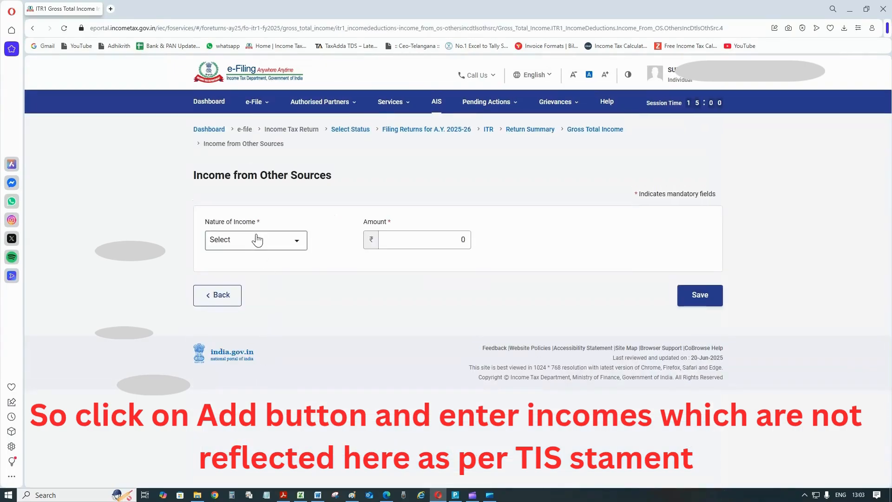
left_click(257, 239)
scroll(254, 351, "down", 5)
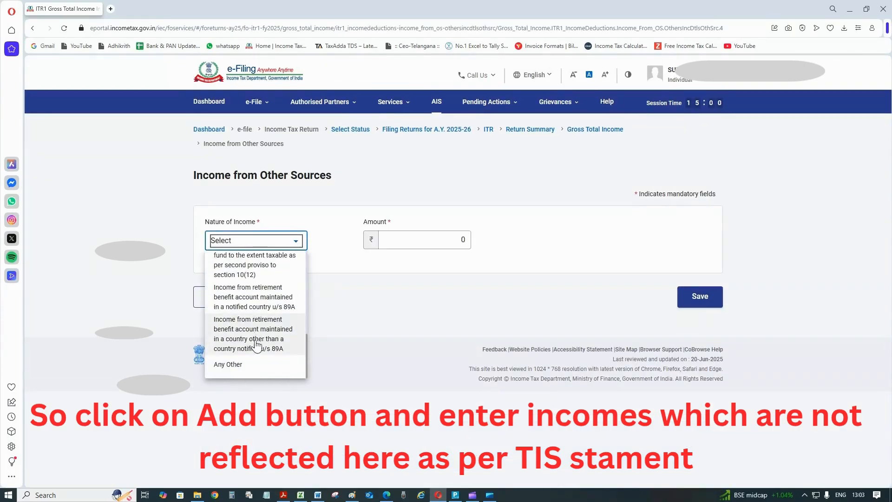
left_click(251, 364)
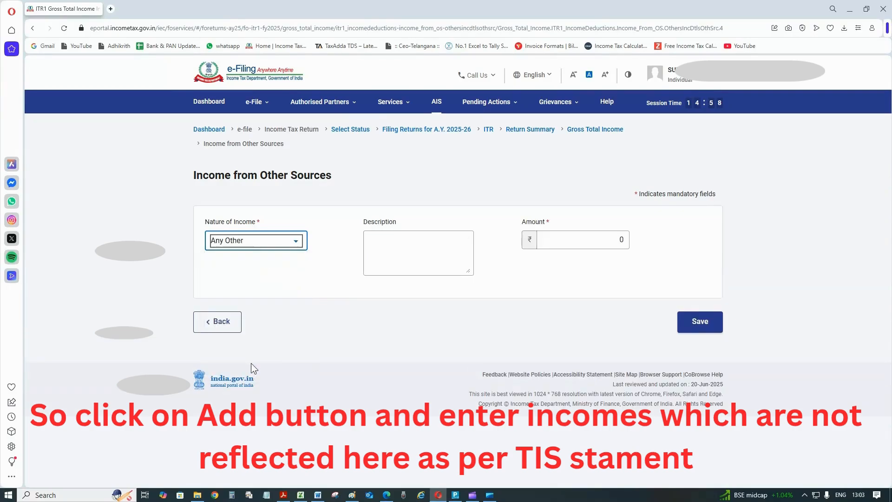
Enter Technical Service Fee as the entry's description with an amount of 2500, and save it
left_click(395, 248)
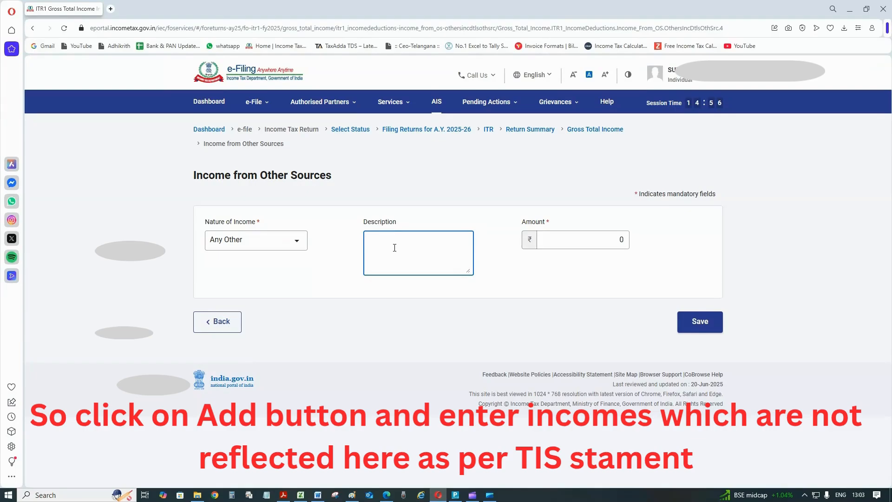
type("Technical Service Fee")
left_click(577, 240)
type("25000")
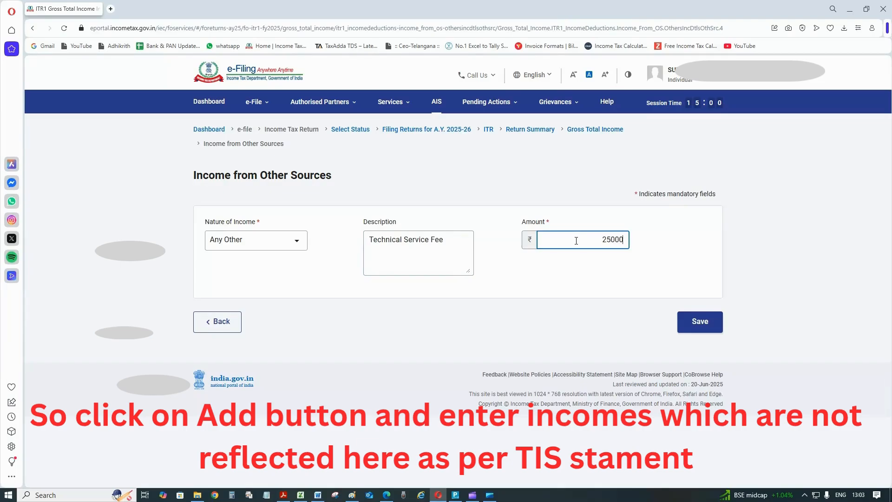
key("BackSpace")
left_click(711, 328)
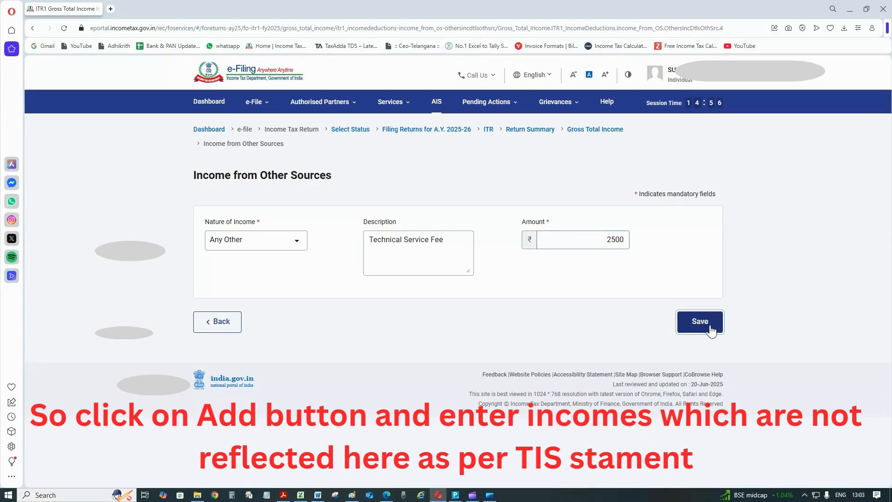
Check the income heads in the Gross Total Income section and confirm the section
scroll(624, 386, "down", 4)
scroll(624, 385, "down", 8)
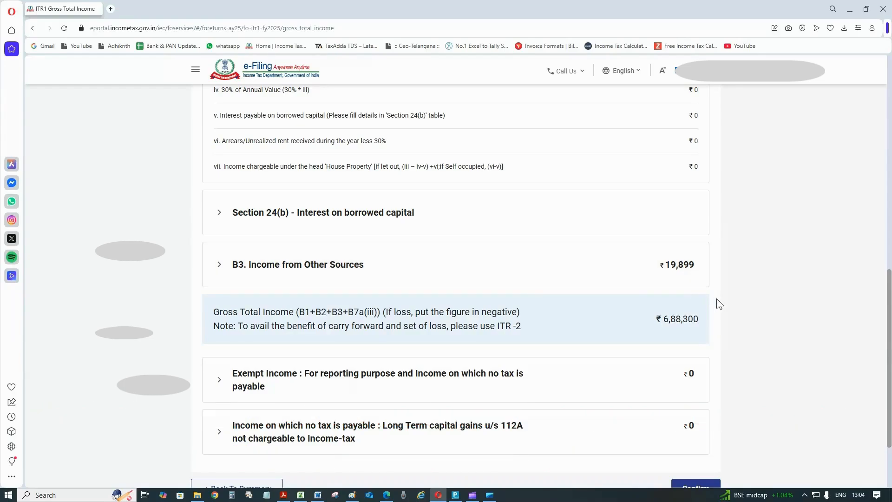
scroll(716, 300, "down", 3)
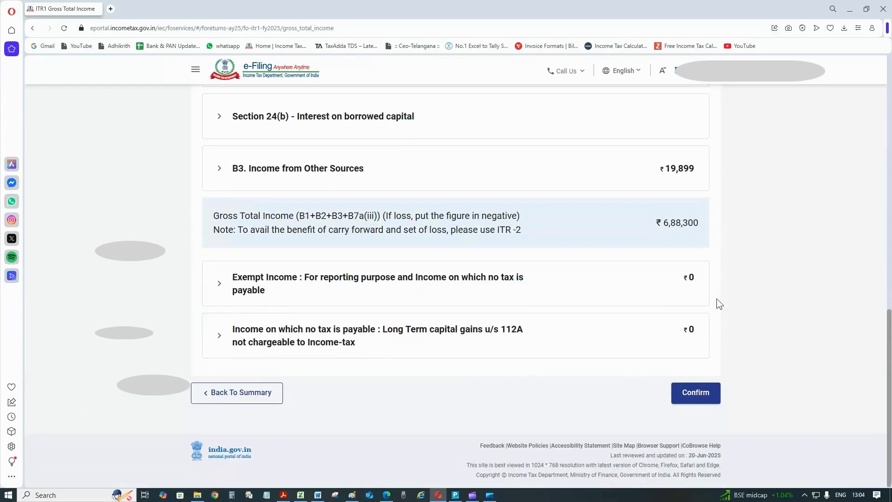
left_click(700, 395)
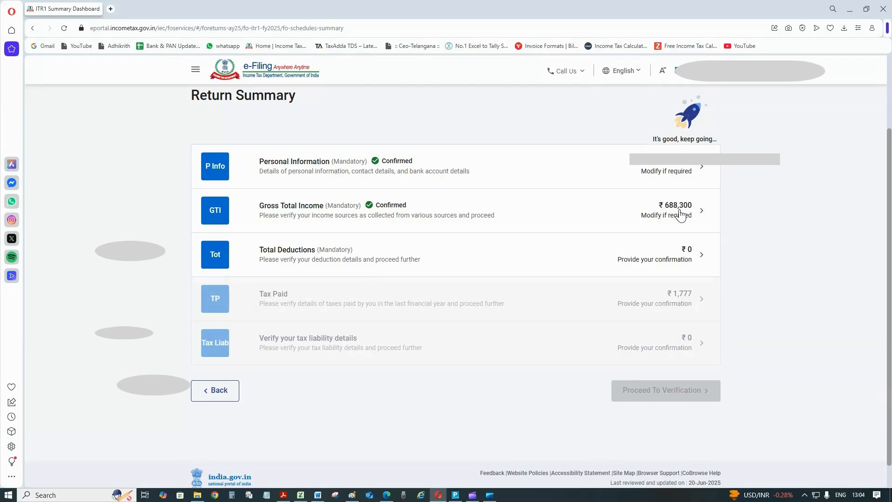
Review the Total Deductions section without entering any deduction, and confirm it
left_click(322, 256)
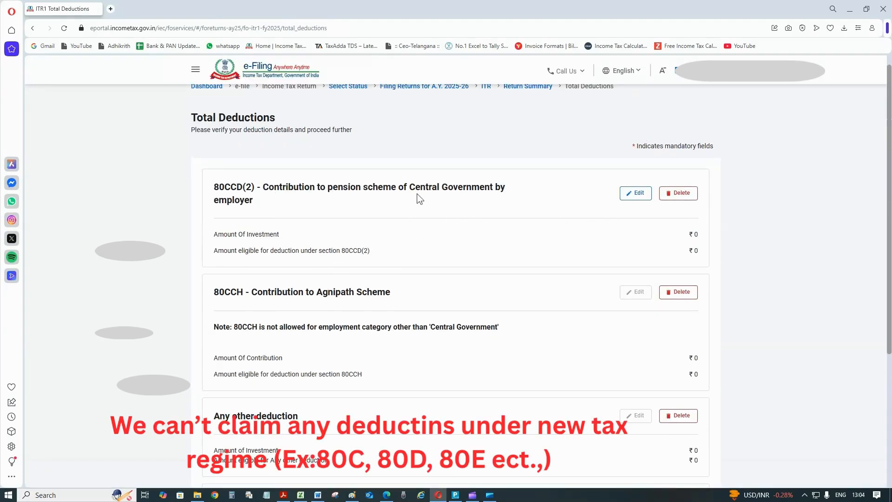
scroll(445, 317, "down", 4)
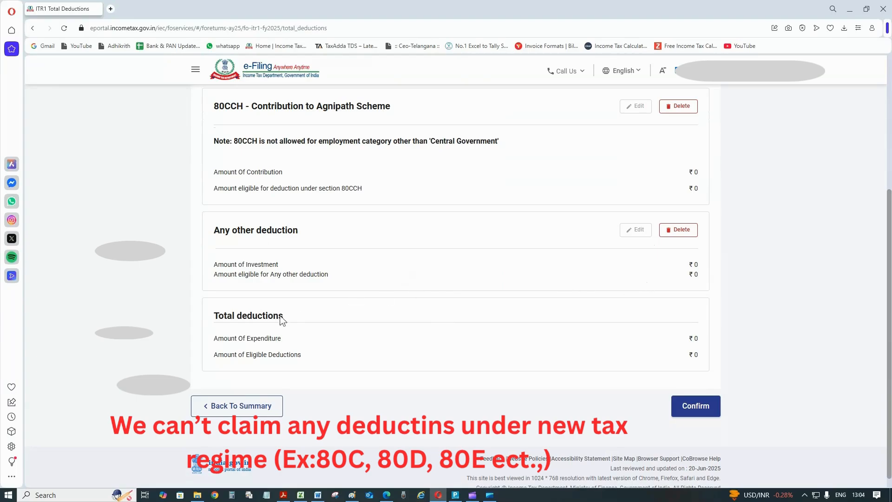
left_click(704, 413)
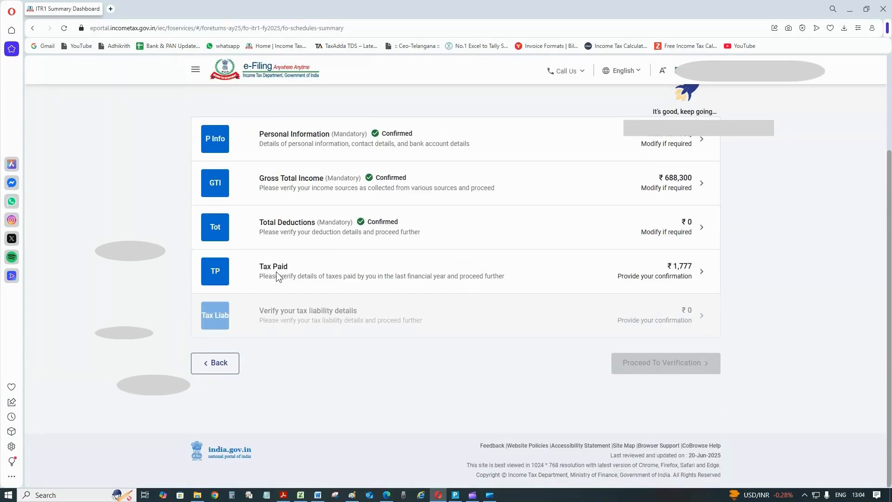
Check the Schedule TDS2 deductors, gross receipts and tax credits in the Tax Paid section against Form 26AS, and confirm the section
left_click(475, 273)
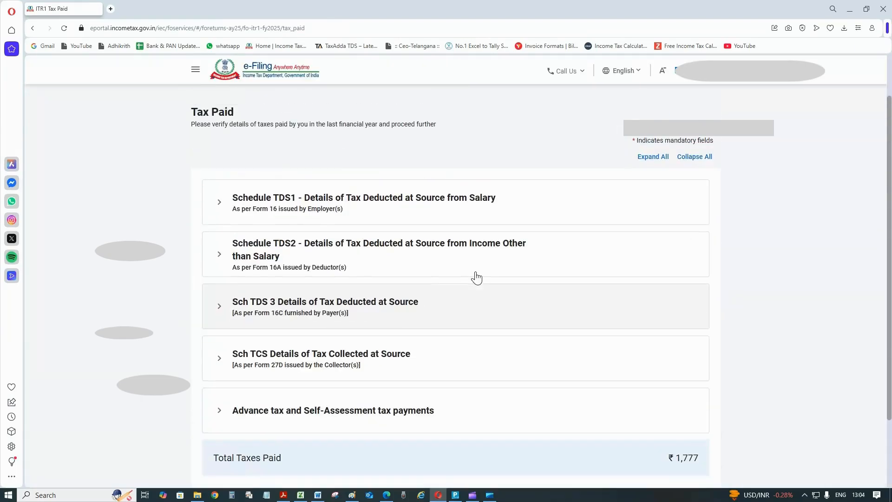
left_click(335, 259)
scroll(684, 326, "down", 1)
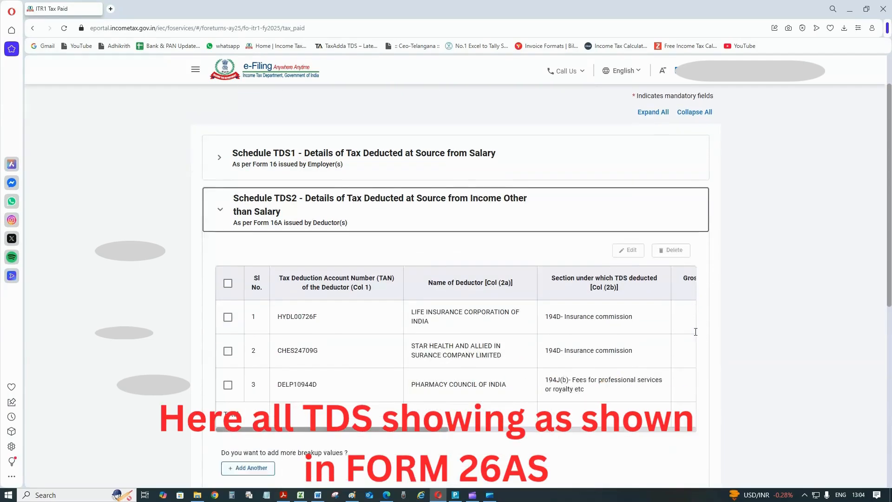
scroll(696, 331, "down", 1)
left_click_drag(315, 386, 419, 391)
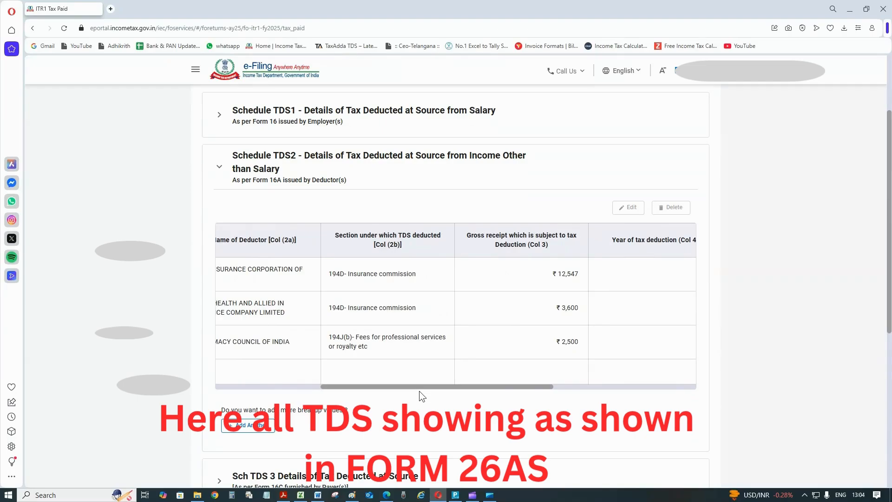
left_click_drag(419, 392, 397, 391)
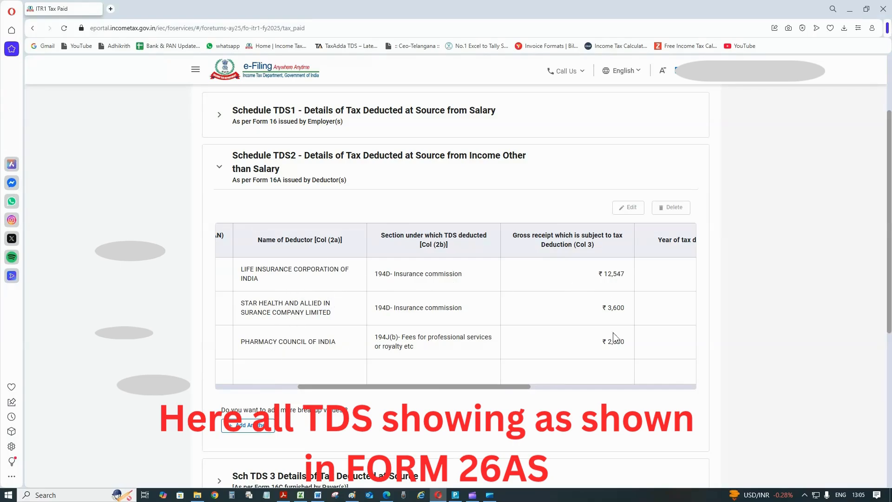
left_click_drag(500, 386, 698, 389)
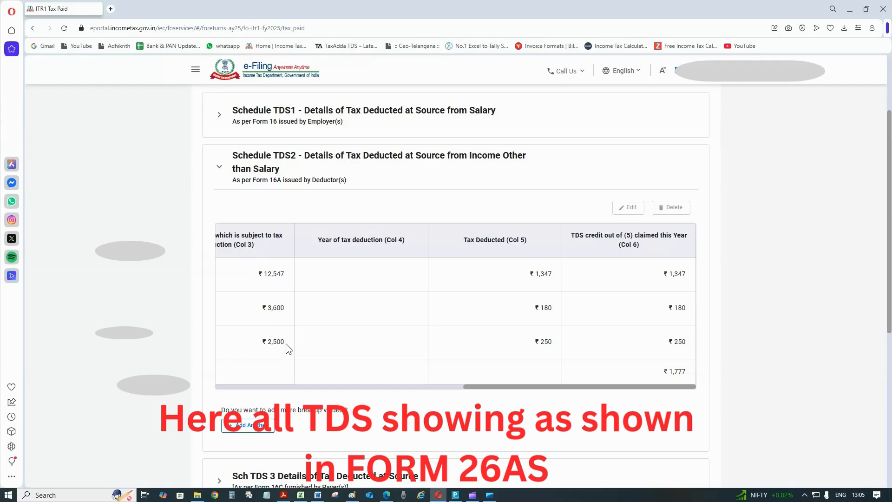
scroll(408, 368, "down", 5)
scroll(624, 352, "down", 1)
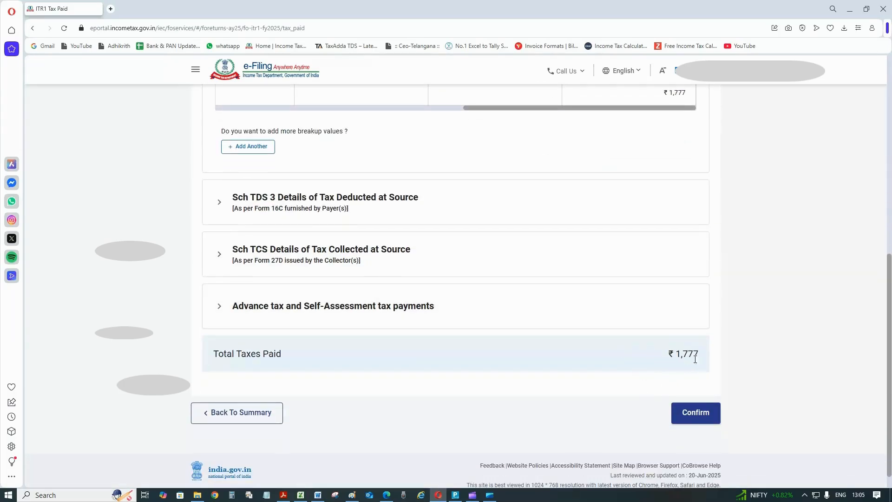
left_click(704, 419)
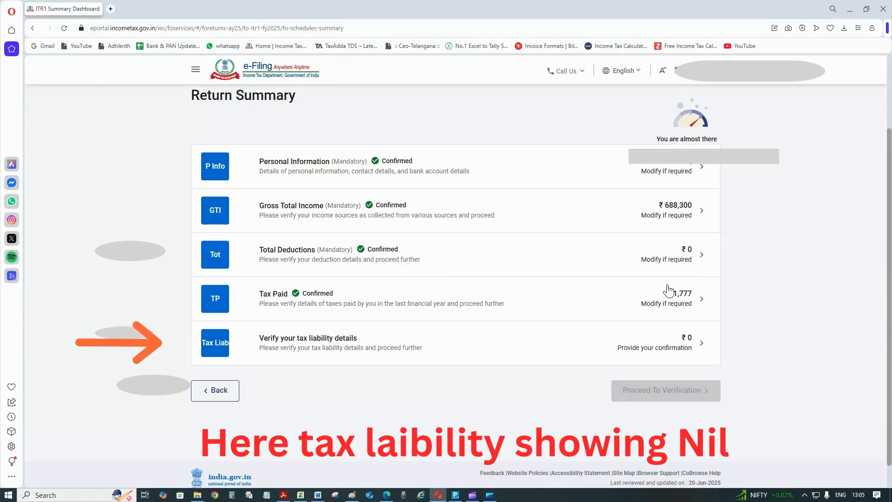
Review and confirm the tax liability details, including rebate, interest and fees, and proceed to verification
left_click(658, 343)
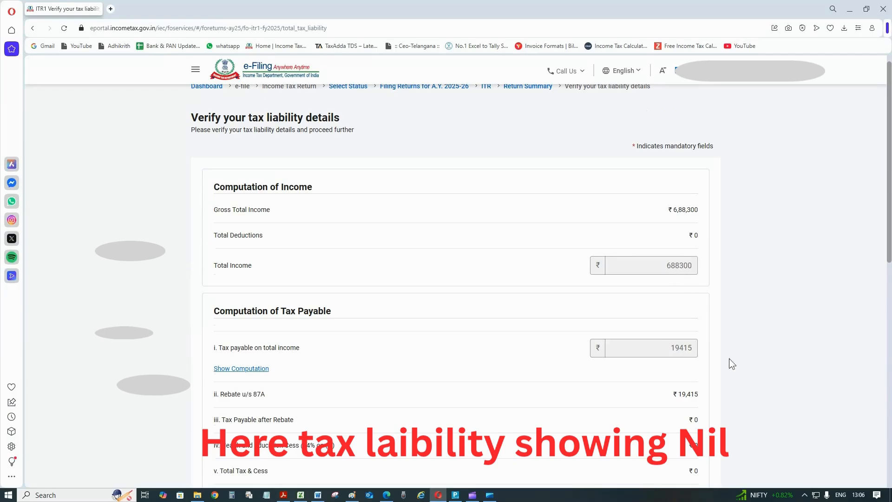
scroll(751, 369, "down", 2)
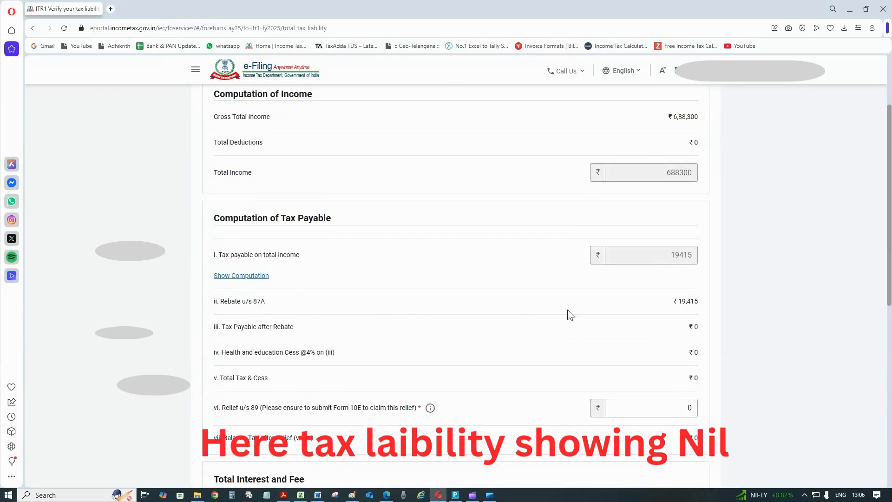
scroll(715, 350, "down", 4)
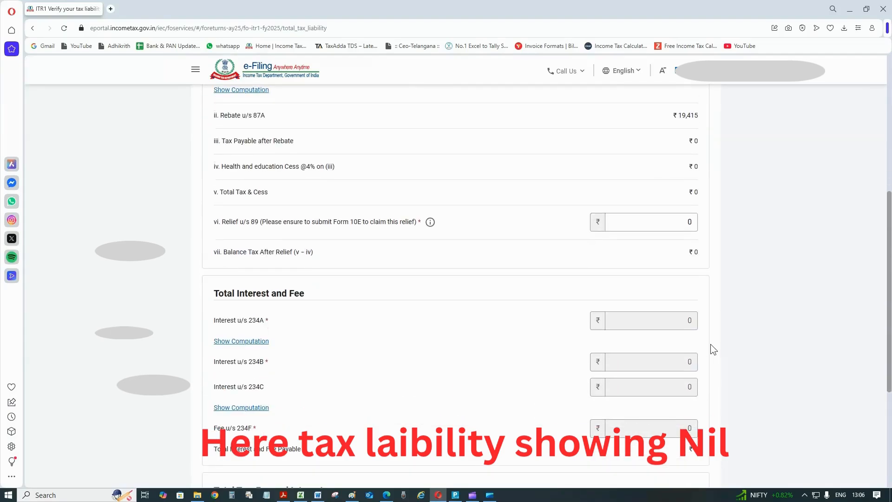
scroll(714, 349, "down", 5)
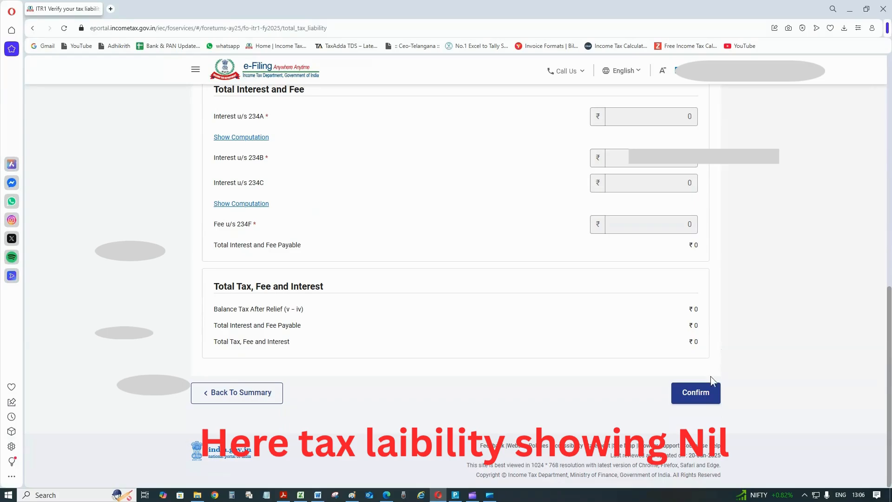
left_click(696, 392)
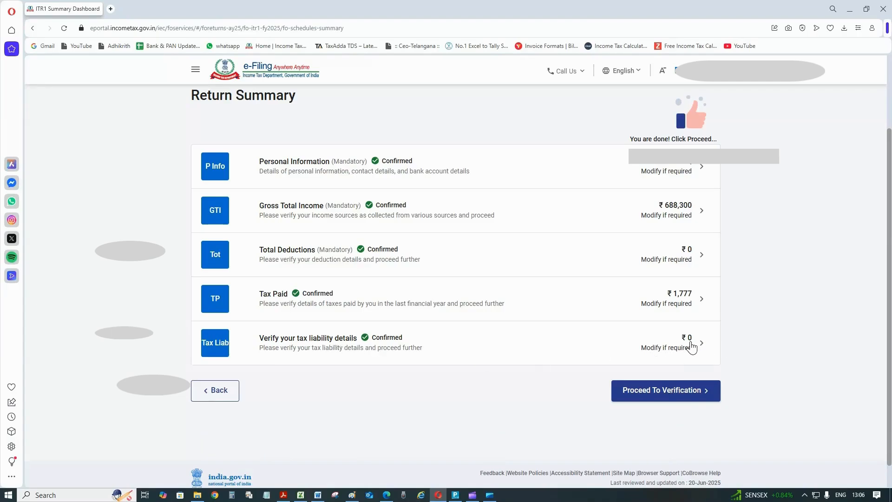
left_click(677, 395)
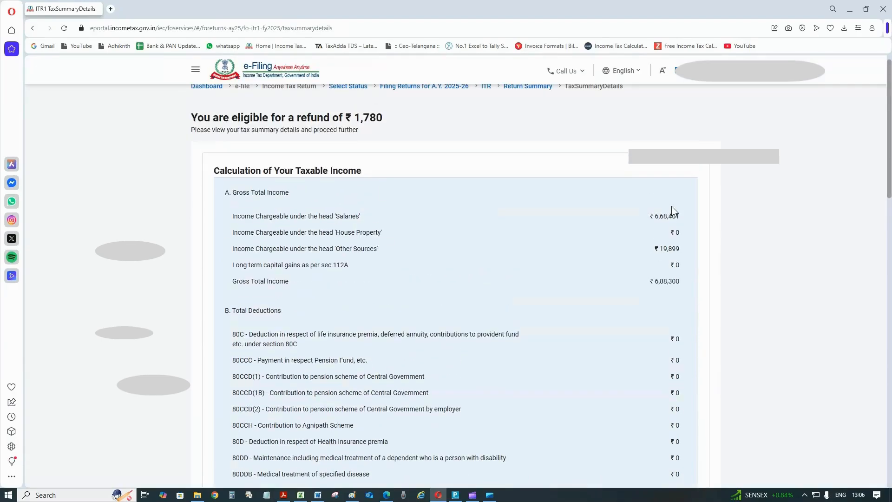
Review the tax summary from taxable income to the refund section, and proceed to preview and submit the return
scroll(683, 331, "down", 6)
scroll(684, 335, "down", 6)
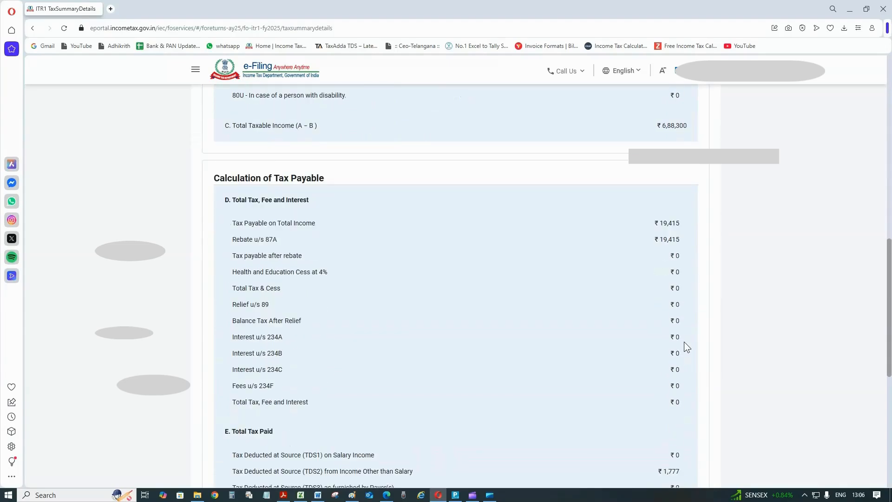
scroll(684, 341, "down", 5)
scroll(687, 347, "down", 2)
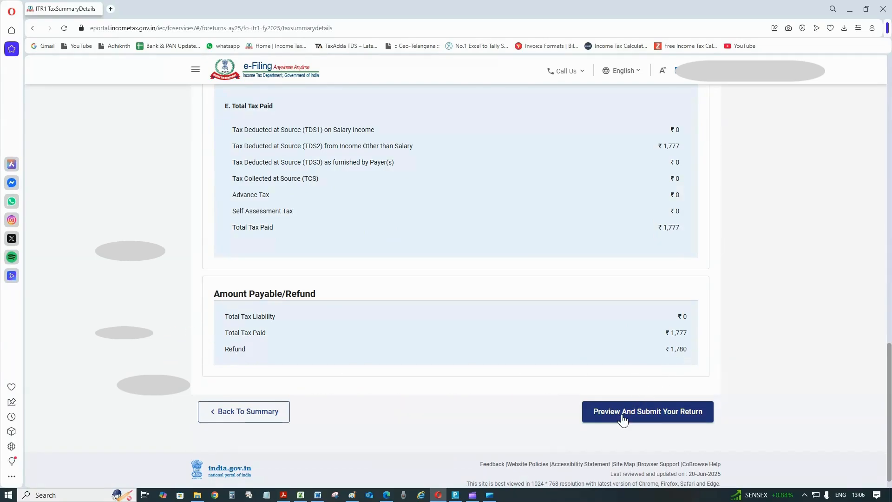
left_click(653, 414)
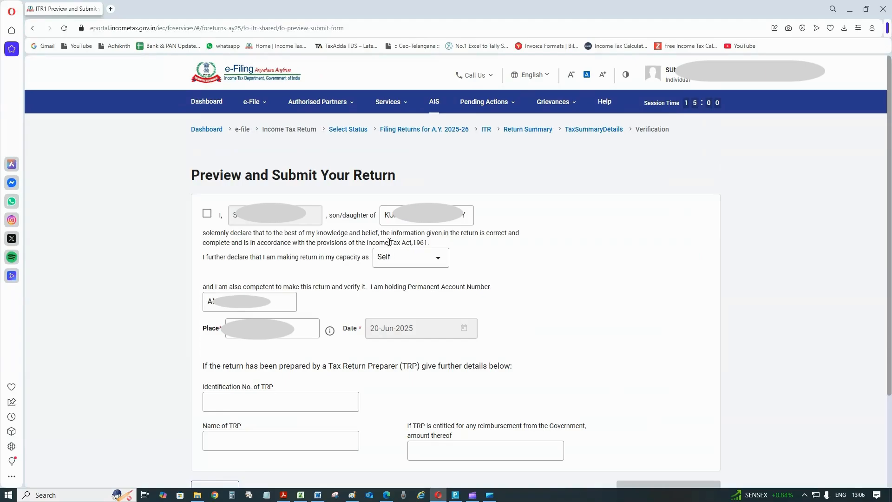
Accept the taxpayer's declaration, check the place field, and proceed to validation of the return
left_click(208, 214)
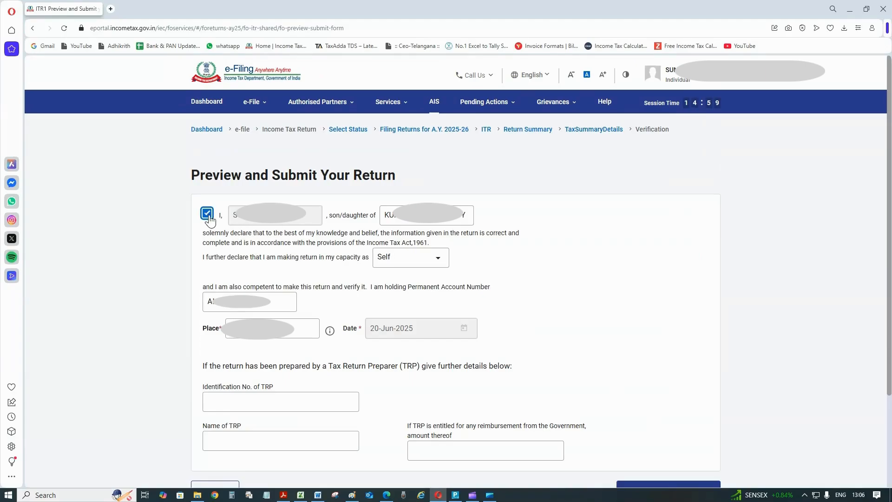
left_click(298, 328)
scroll(699, 370, "down", 2)
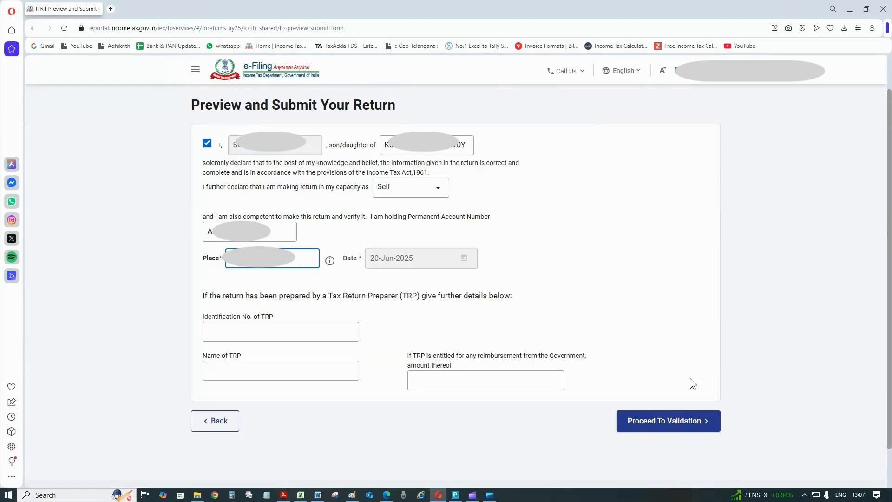
left_click(676, 431)
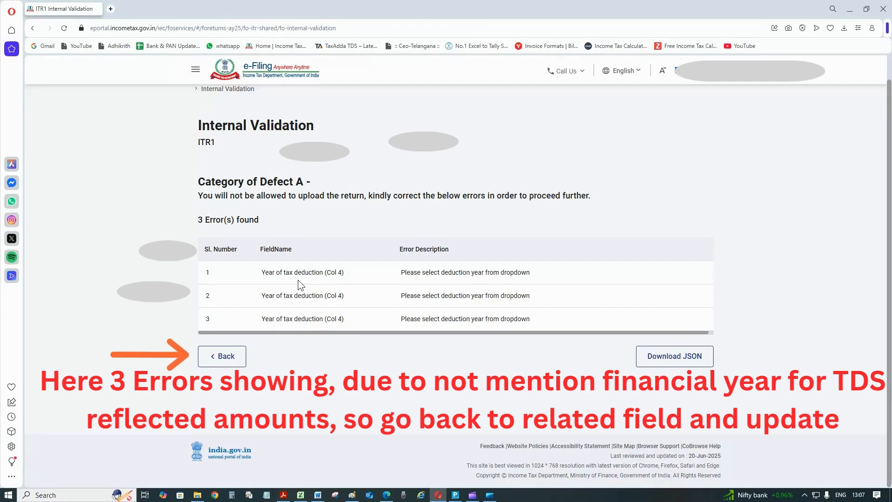
Go back from the internal validation to the Return Summary and open the Tax Paid section
left_click(234, 365)
left_click(198, 372)
scroll(342, 367, "down", 8)
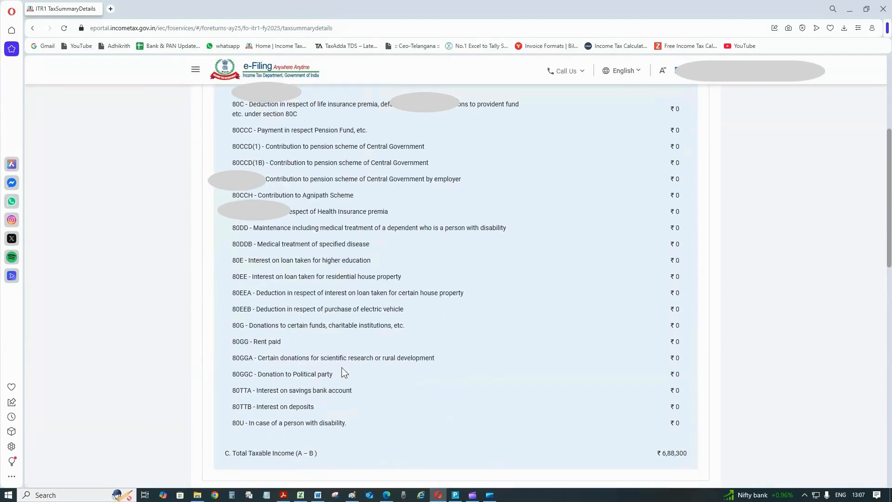
scroll(277, 395, "down", 10)
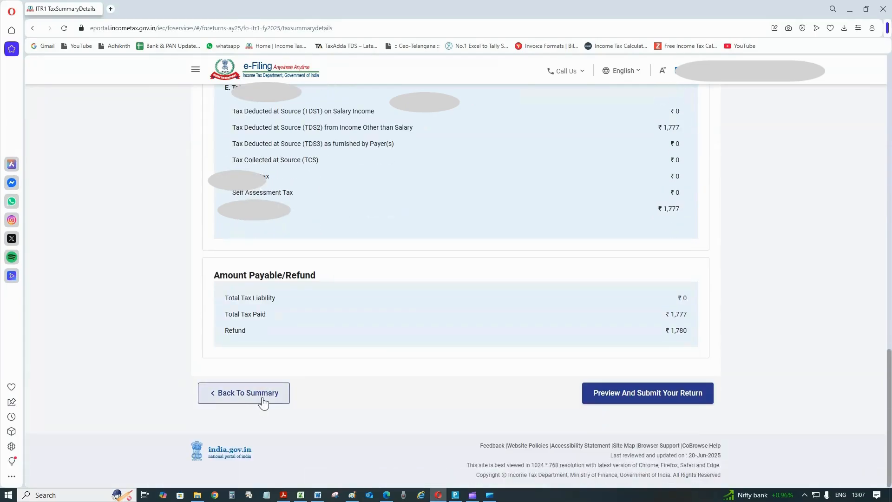
left_click(261, 399)
scroll(557, 422, "down", 1)
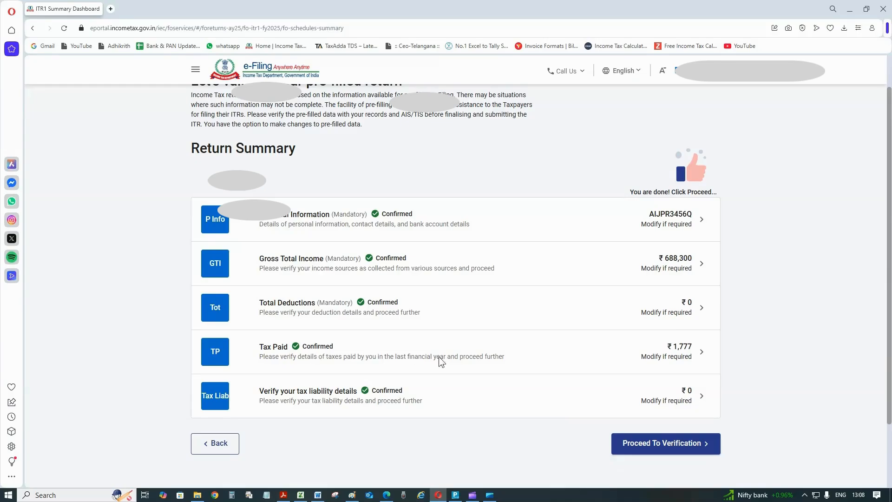
left_click(689, 357)
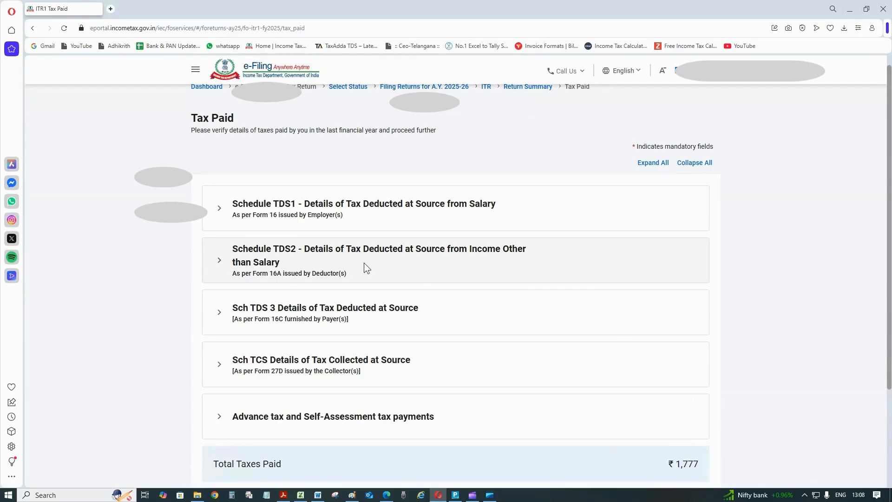
In Schedule TDS2, set the year of tax deduction to 2024-25 for the Life Insurance Corporation of India entry and save it
left_click(334, 361)
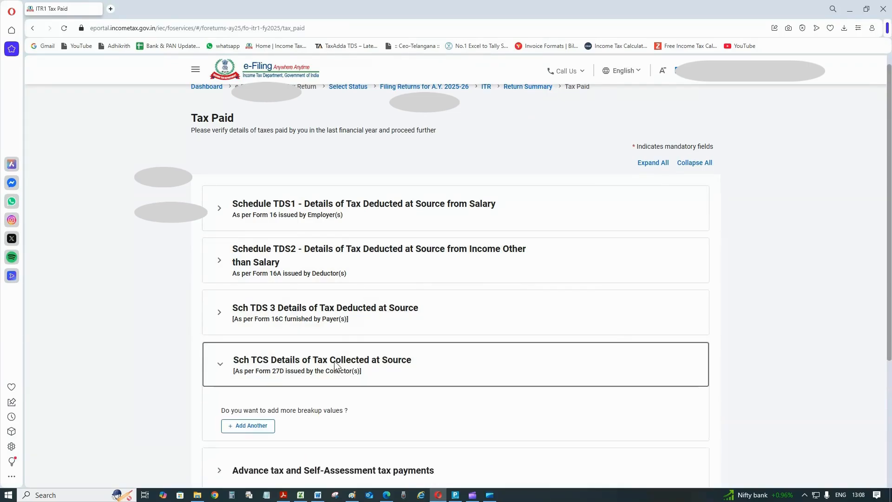
scroll(392, 392, "down", 3)
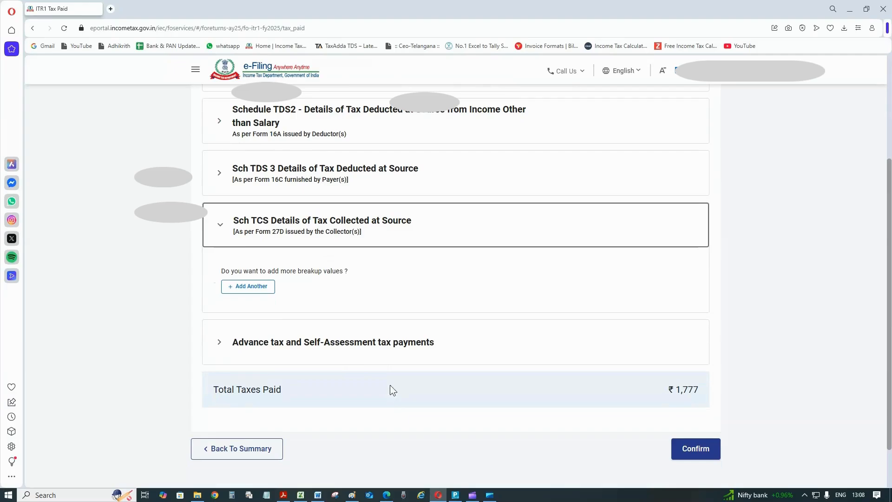
scroll(390, 385, "up", 3)
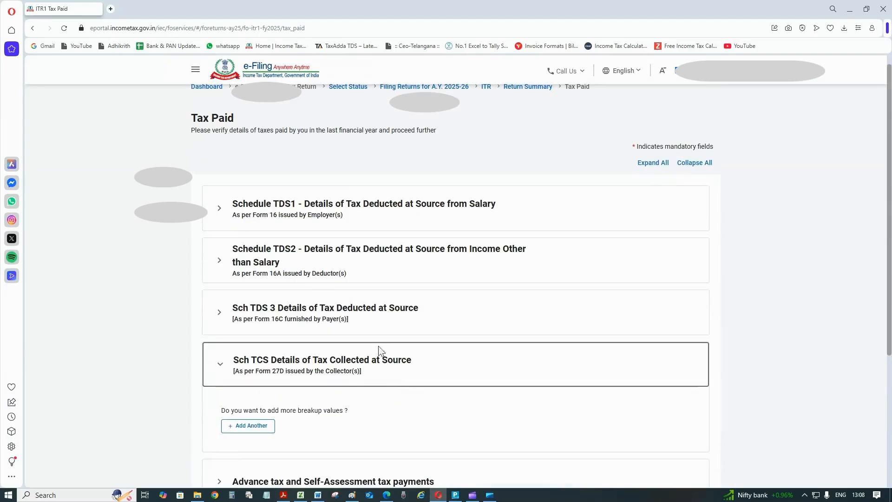
left_click(334, 254)
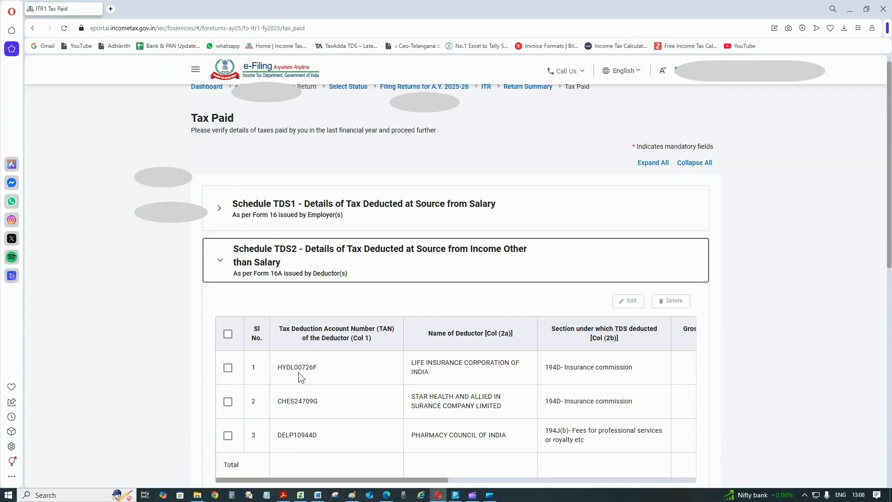
left_click(228, 368)
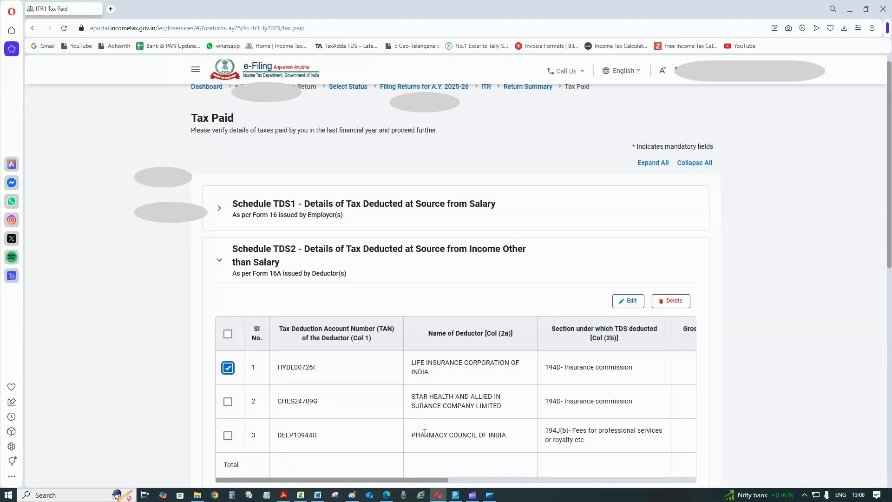
left_click_drag(405, 481, 595, 483)
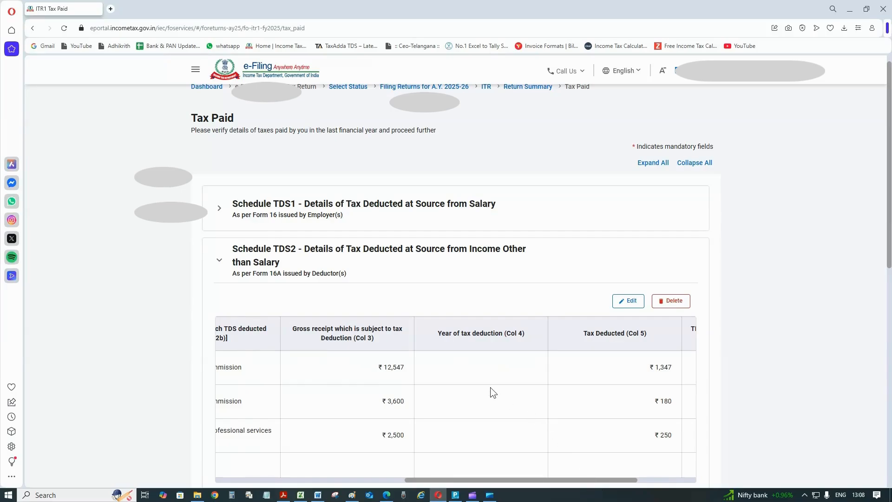
left_click(631, 301)
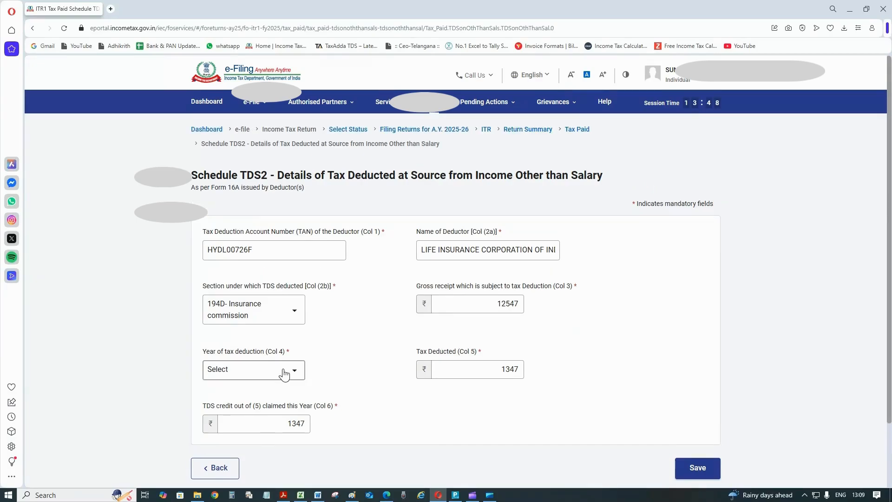
left_click(285, 372)
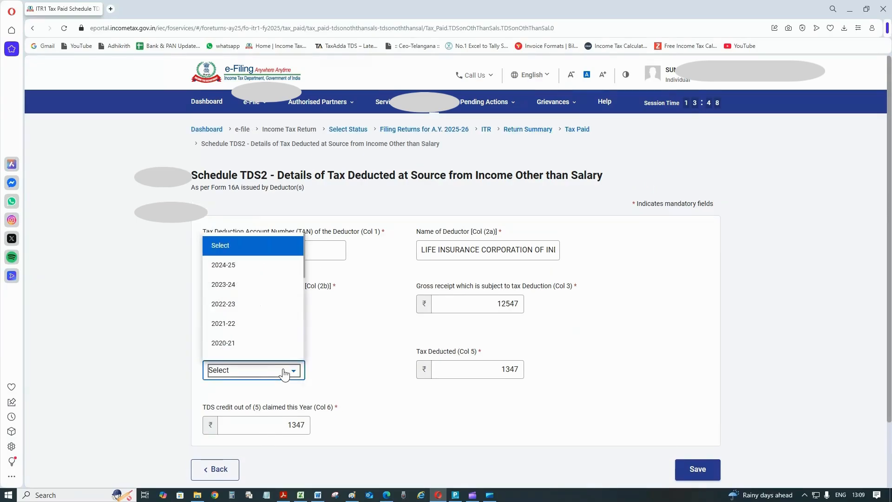
left_click(249, 267)
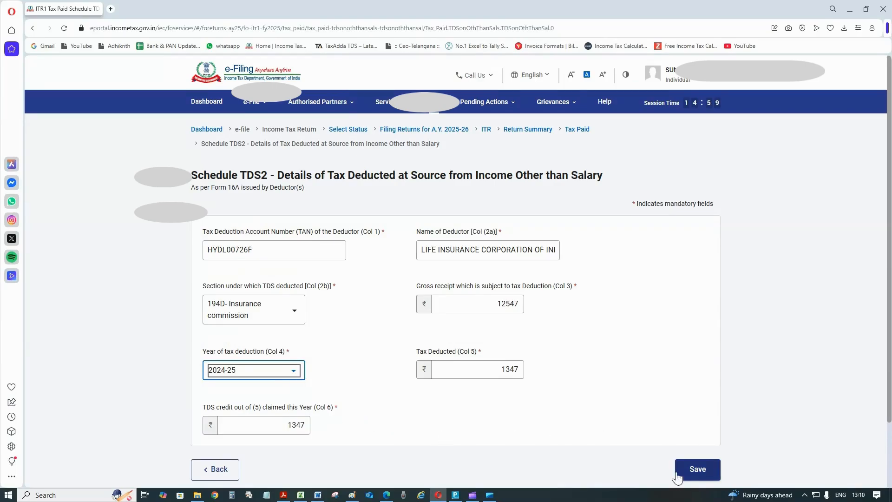
left_click(701, 476)
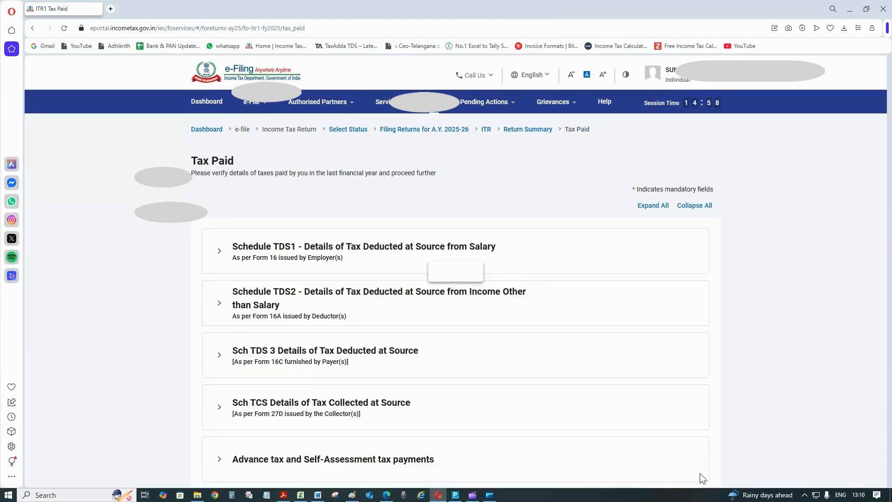
Set the year of tax deduction to 2024-25 for the Star Health and Allied Insurance entry in Schedule TDS2 and save it
left_click(289, 284)
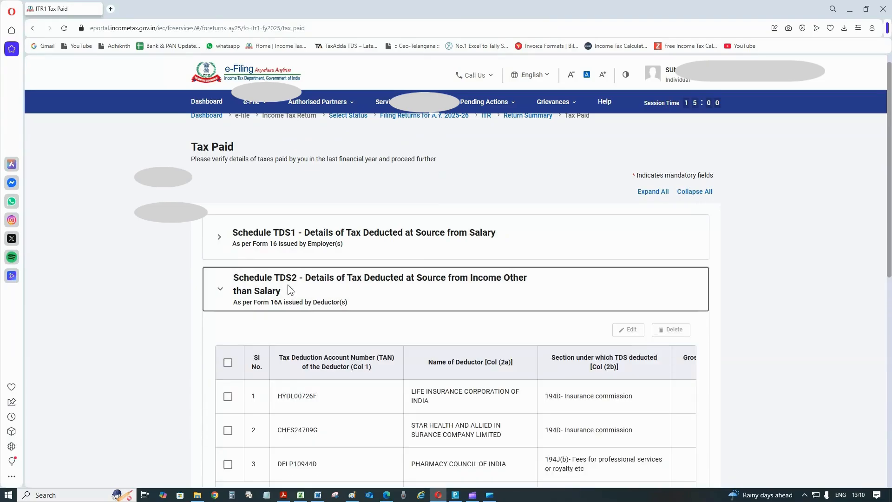
scroll(461, 475, "down", 3)
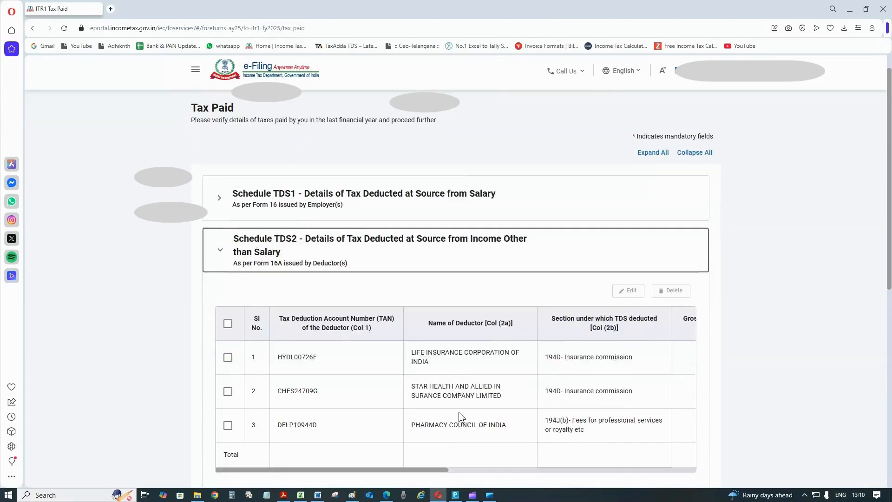
left_click_drag(436, 393, 528, 404)
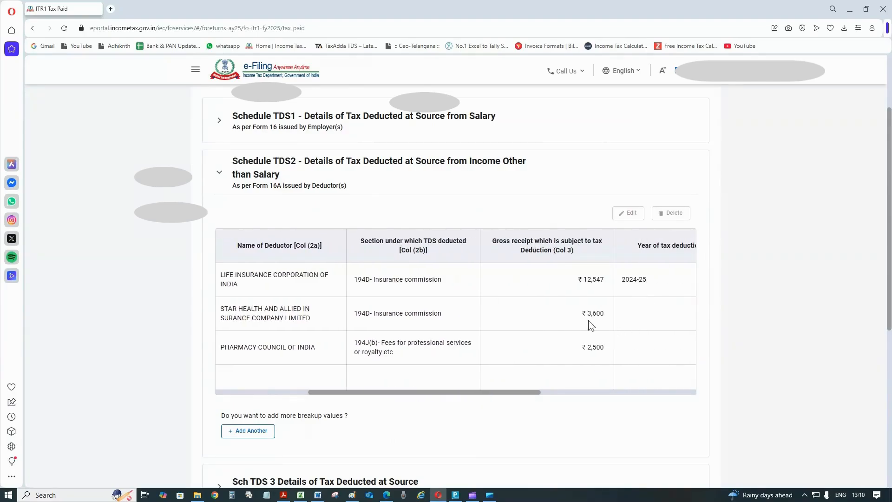
left_click_drag(442, 392, 282, 333)
left_click(227, 314)
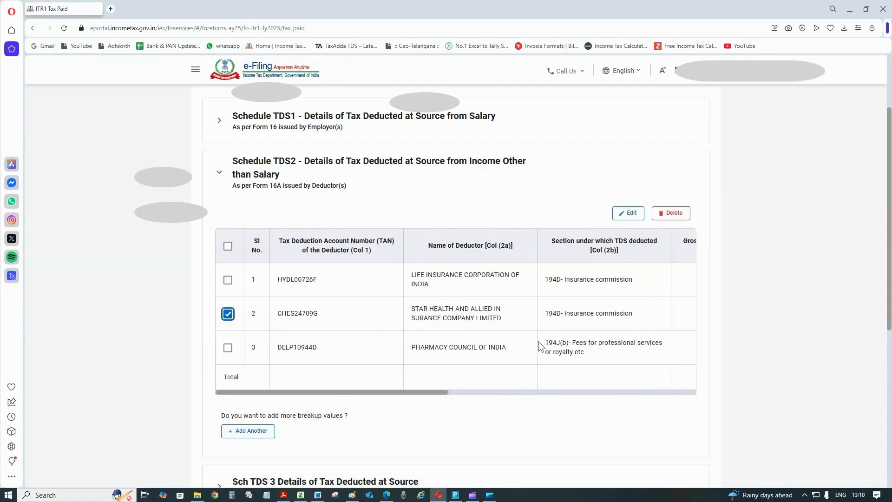
left_click(635, 218)
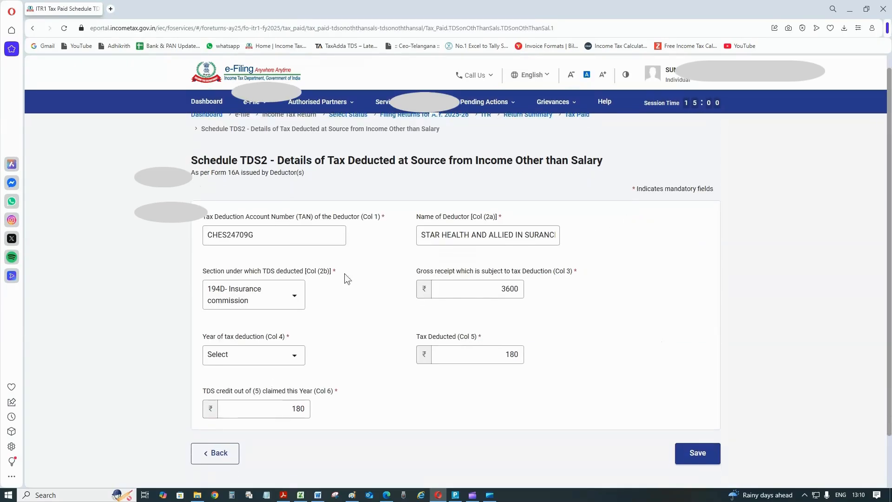
left_click(244, 357)
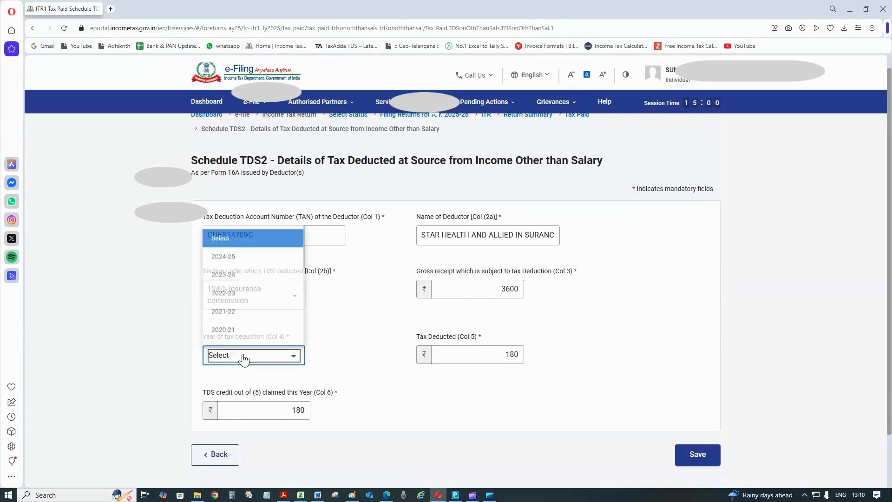
left_click(247, 253)
left_click(708, 458)
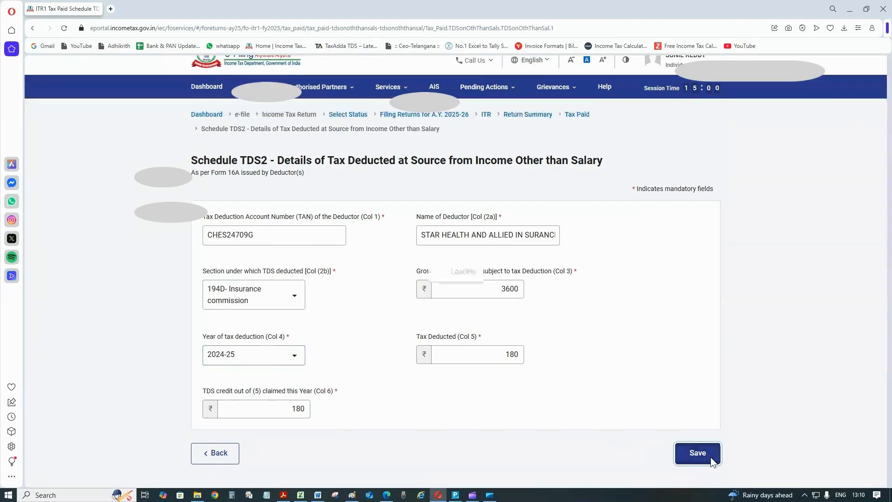
Set the year of tax deduction to 2024-25 for the Pharmacy Council of India entry in Schedule TDS2 and save it
left_click(294, 283)
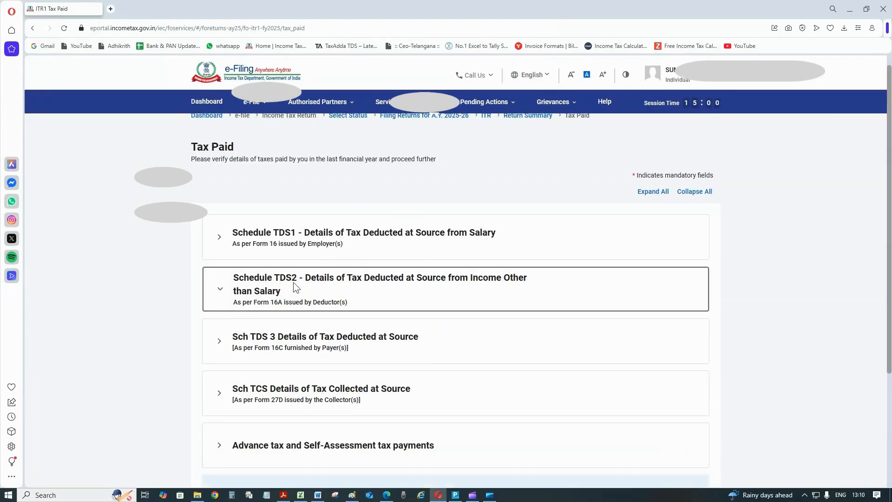
scroll(343, 395, "down", 2)
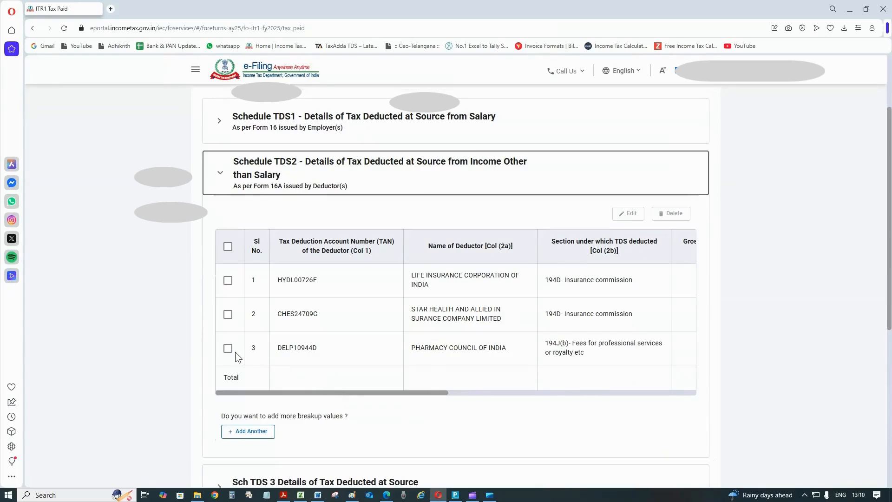
left_click_drag(432, 394, 390, 410)
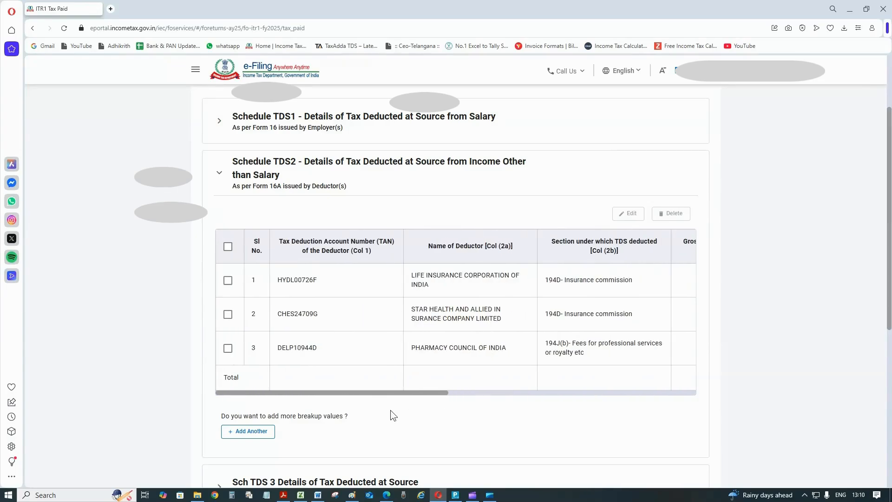
left_click(228, 348)
left_click(632, 214)
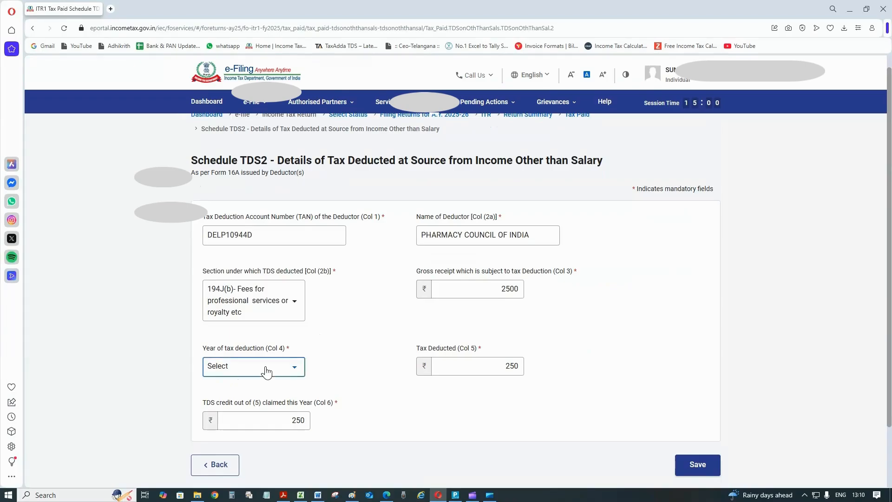
left_click(266, 368)
left_click(230, 262)
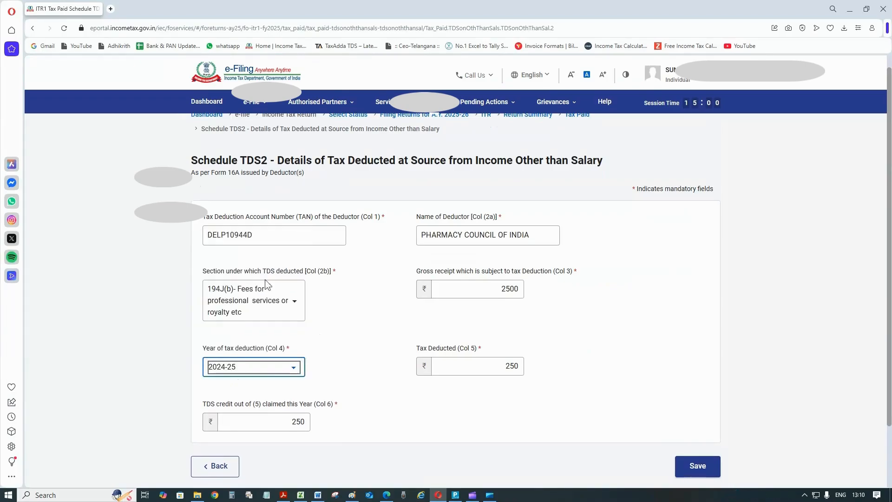
left_click(694, 463)
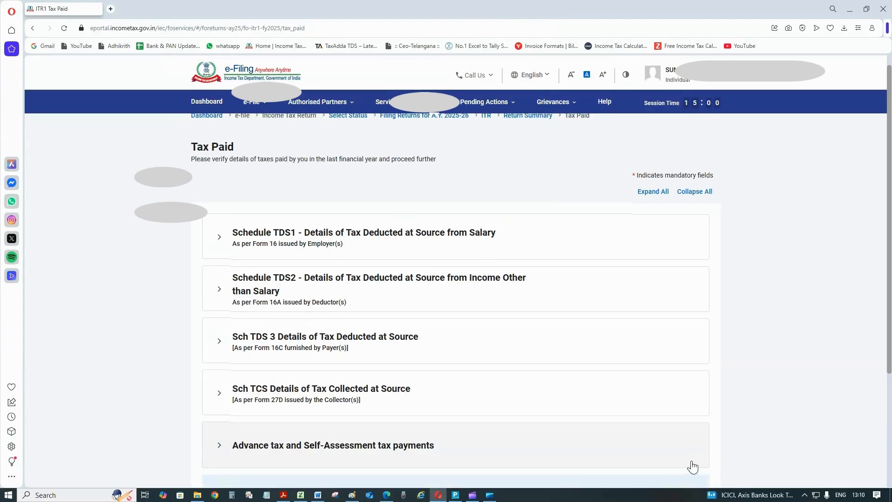
Confirm the updated Tax Paid section and proceed to verification from the Return Summary
scroll(386, 334, "down", 4)
left_click(683, 390)
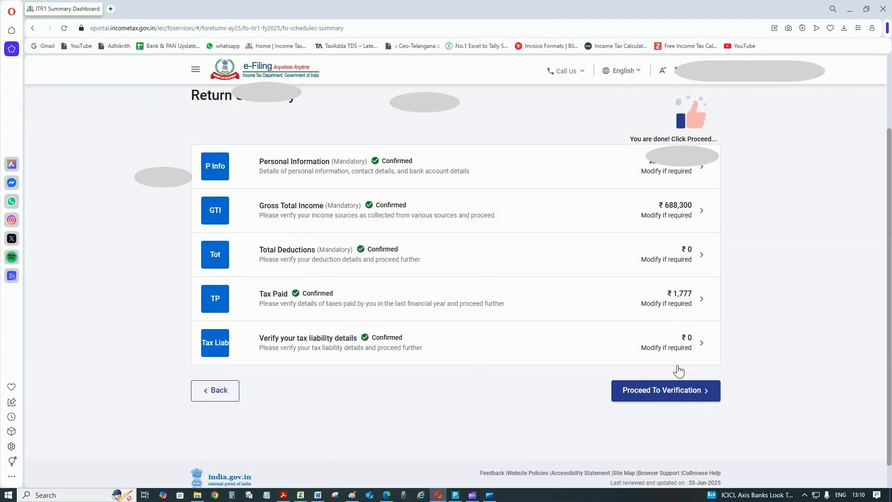
left_click(685, 391)
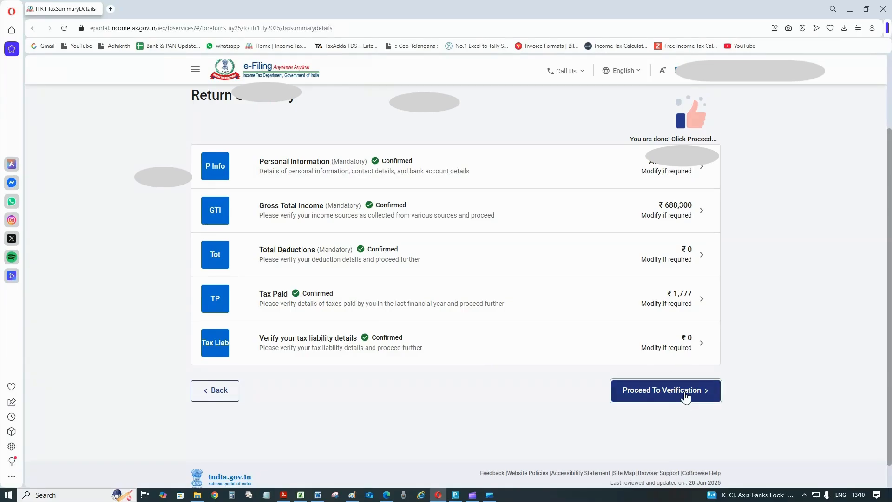
Go through the tax computation summary and continue to previewing and submitting the return
scroll(659, 384, "down", 15)
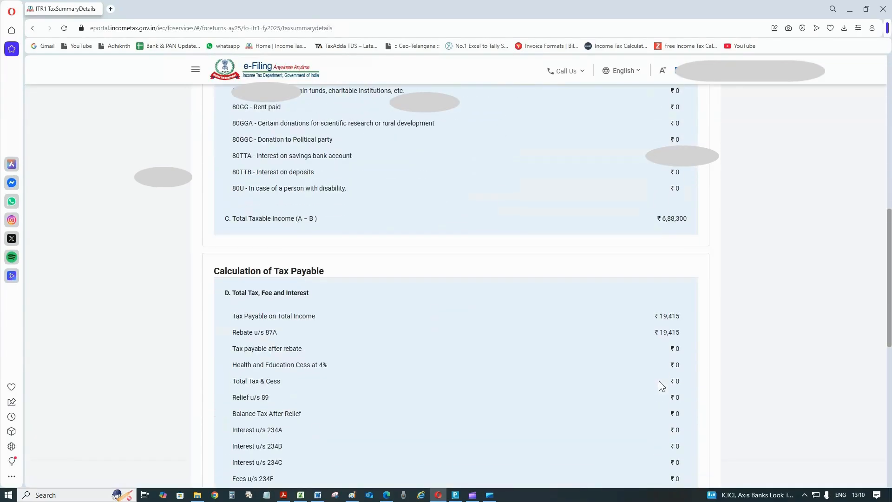
scroll(660, 386, "down", 4)
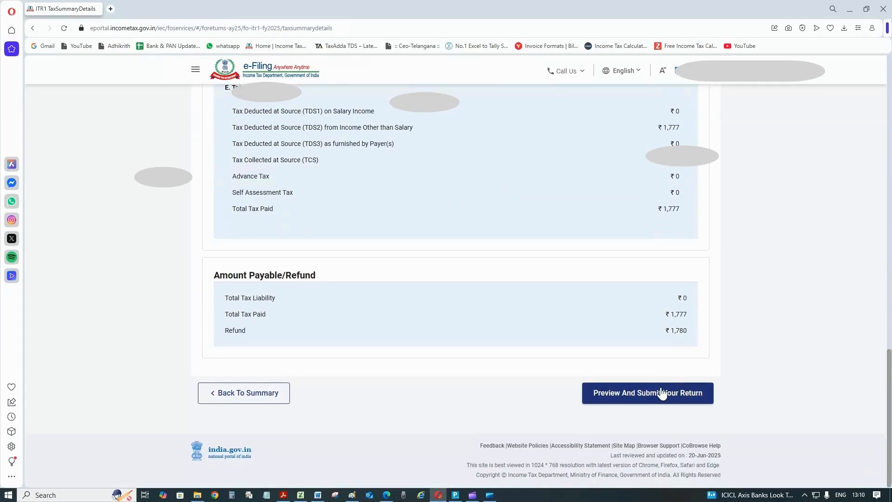
left_click(663, 393)
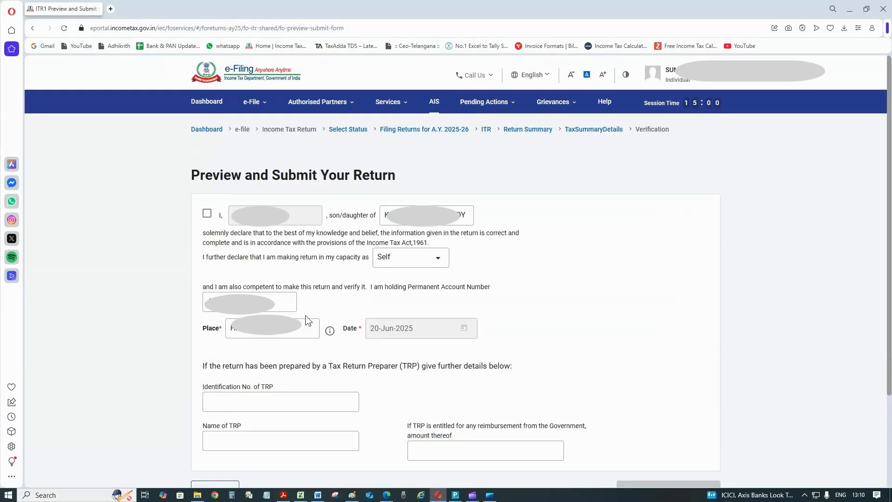
Accept the declaration made in the capacity of Self and run the internal validation of the return
left_click(207, 214)
scroll(665, 381, "down", 3)
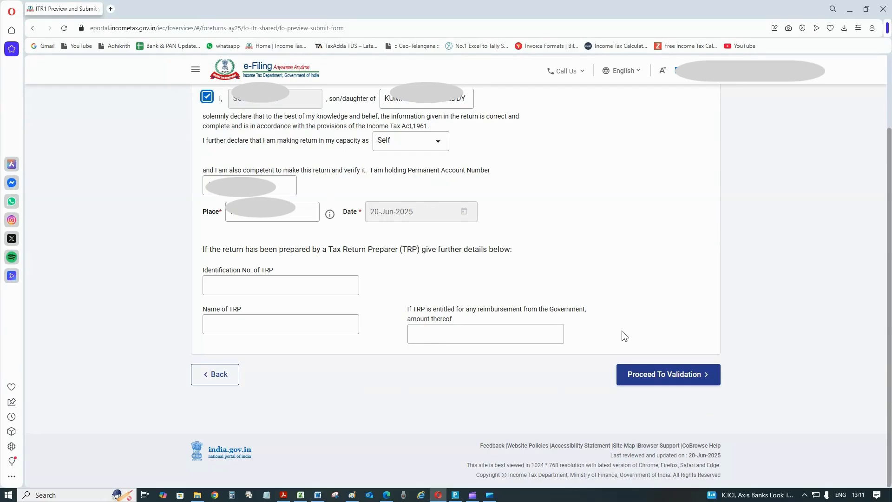
left_click(659, 380)
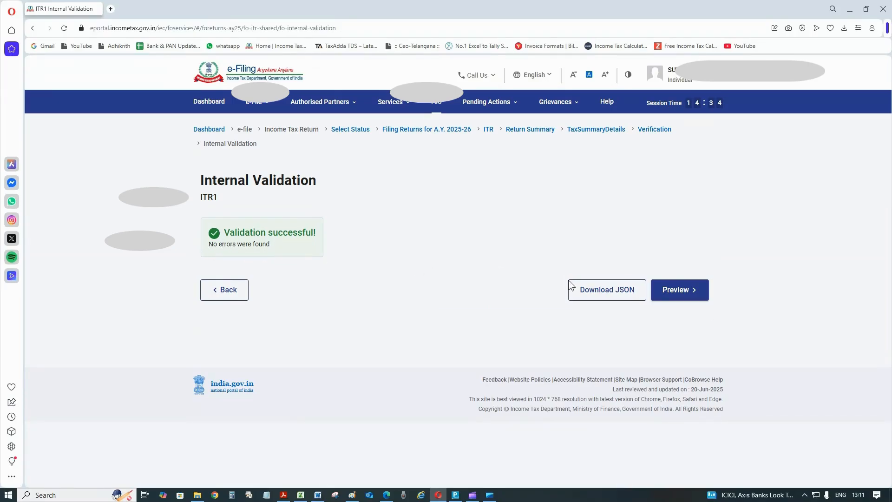
Preview the ITR-1 form, run its upload level validation and proceed to verification
left_click(666, 300)
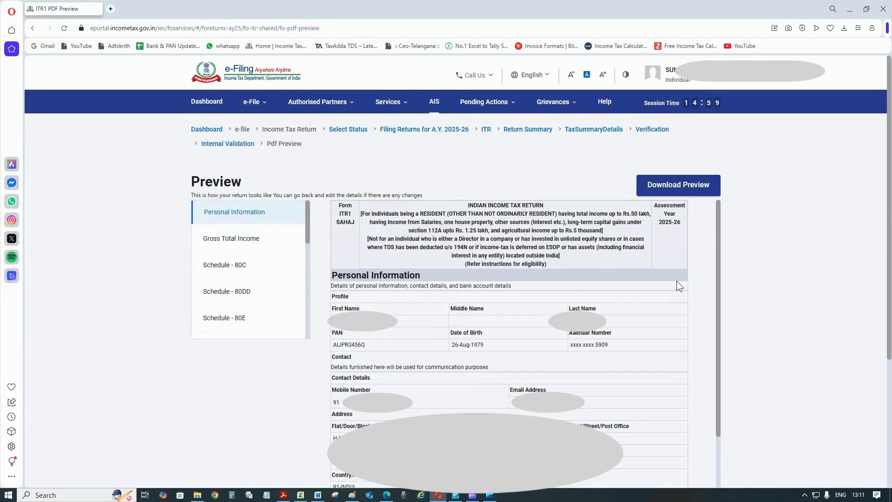
scroll(677, 281, "down", 7)
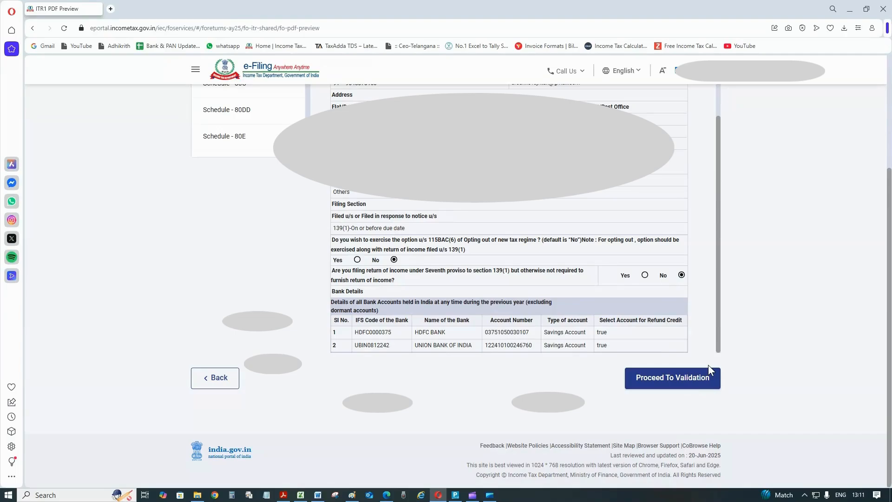
left_click(685, 386)
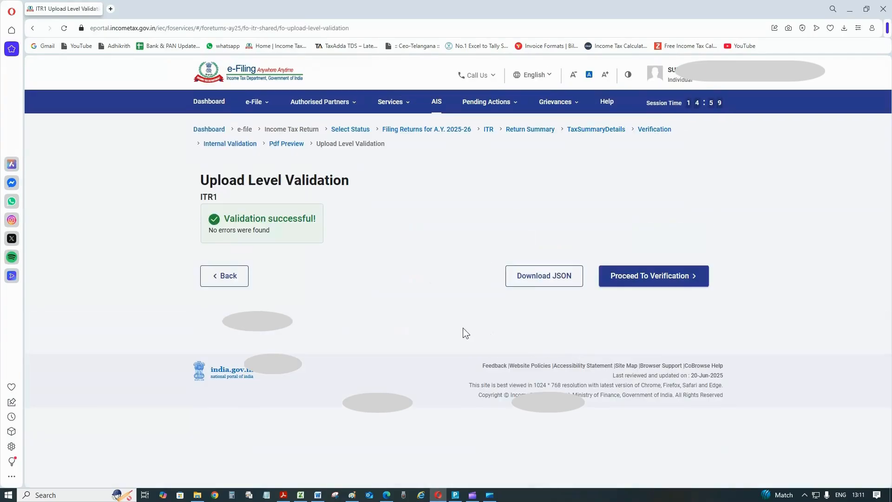
left_click(652, 286)
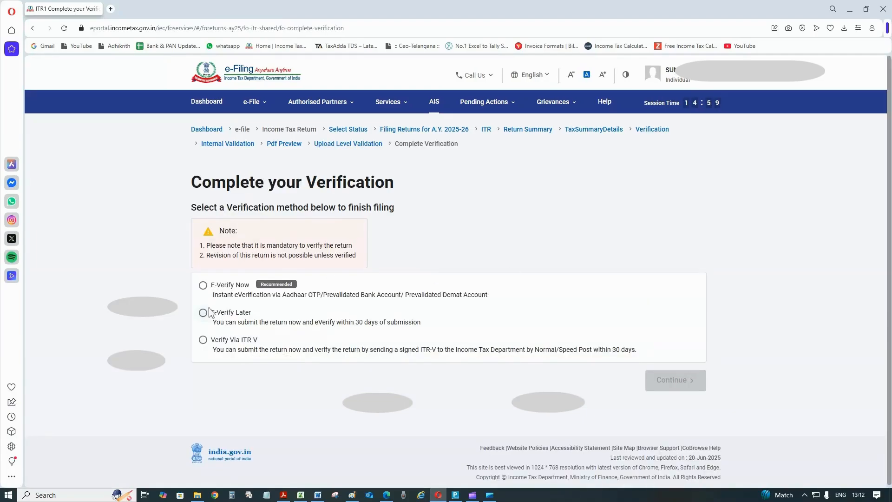
Choose E-Verify Now by OTP on the Aadhaar-registered mobile number, agree to validate the Aadhaar details and generate the OTP
left_click(203, 290)
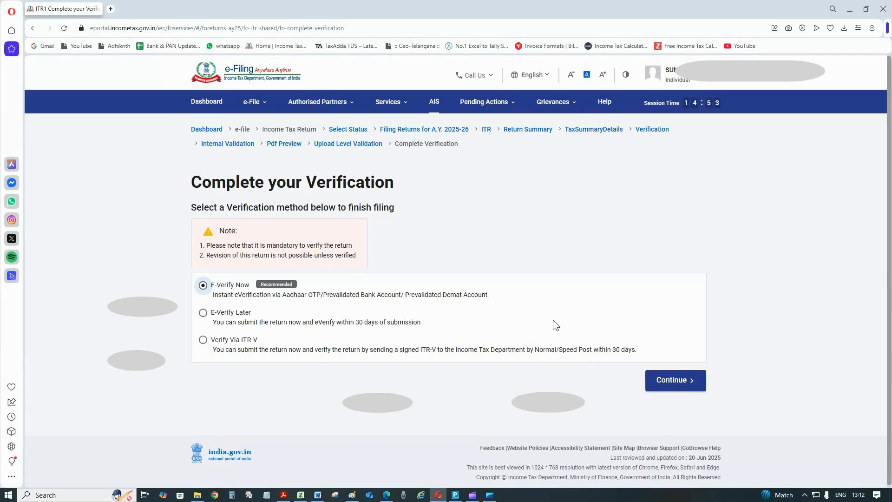
left_click(672, 380)
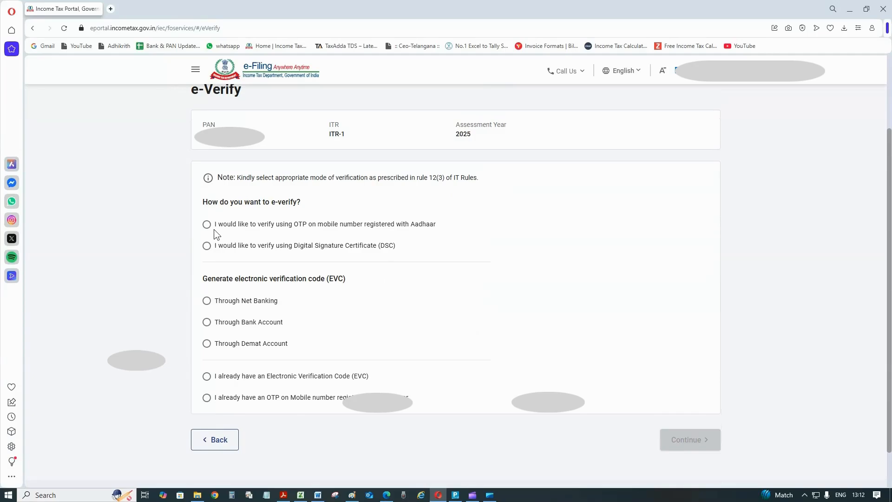
left_click(207, 225)
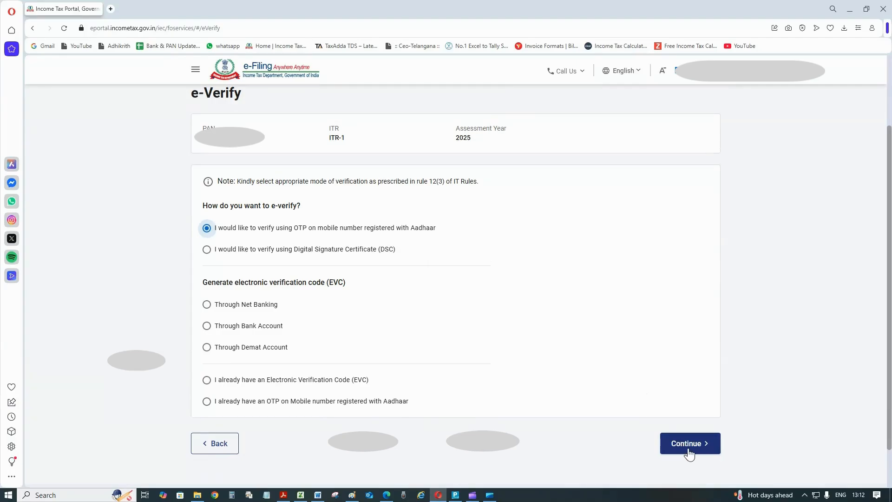
left_click(688, 447)
left_click(341, 292)
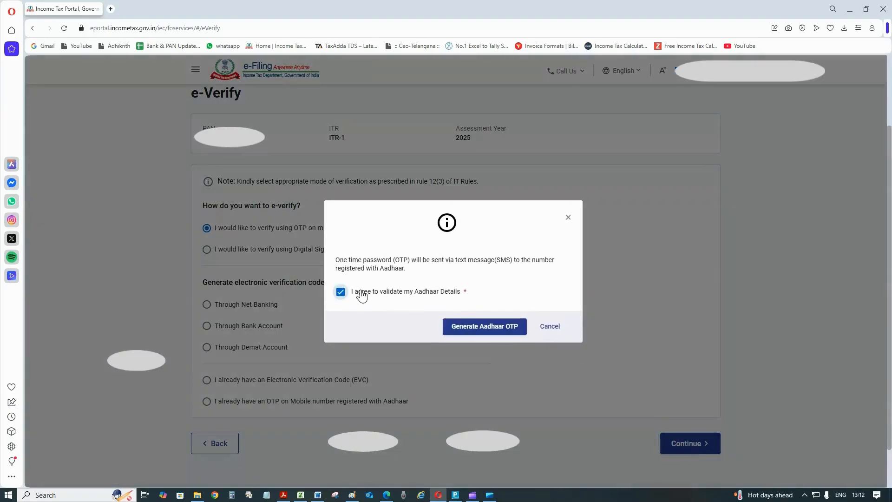
left_click(481, 329)
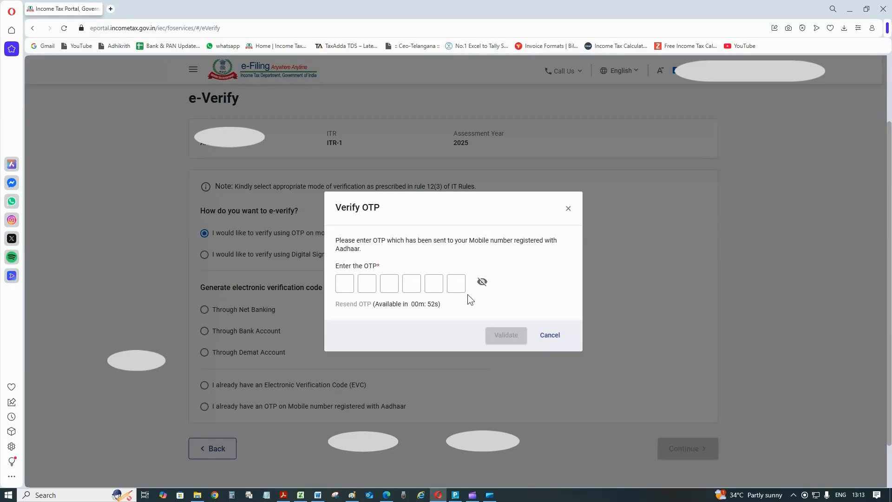
Enter the Aadhaar OTP in the verification dialog and validate it
left_click(347, 285)
type("**")
key("BackSpace")
key("BackSpace")
type("*")
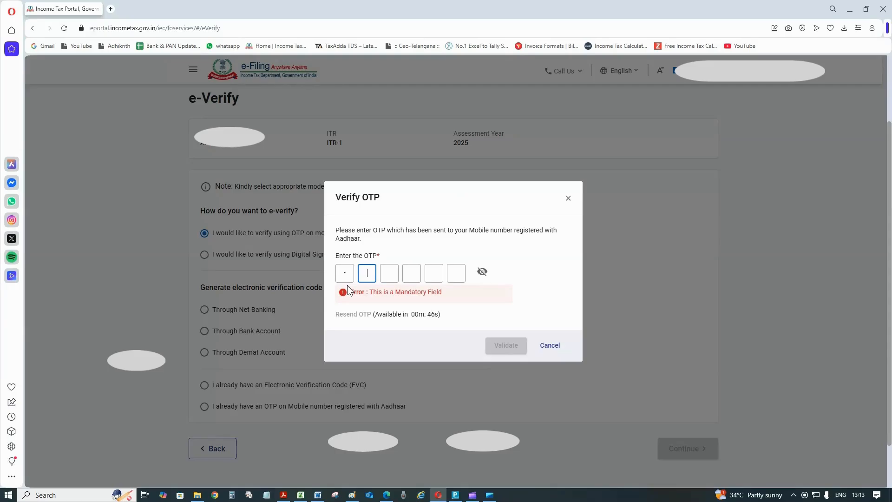
type("*****")
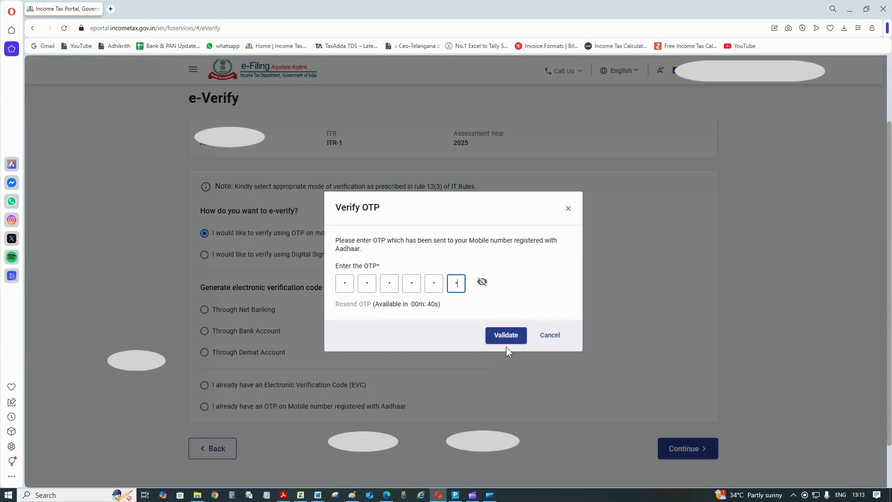
left_click(506, 334)
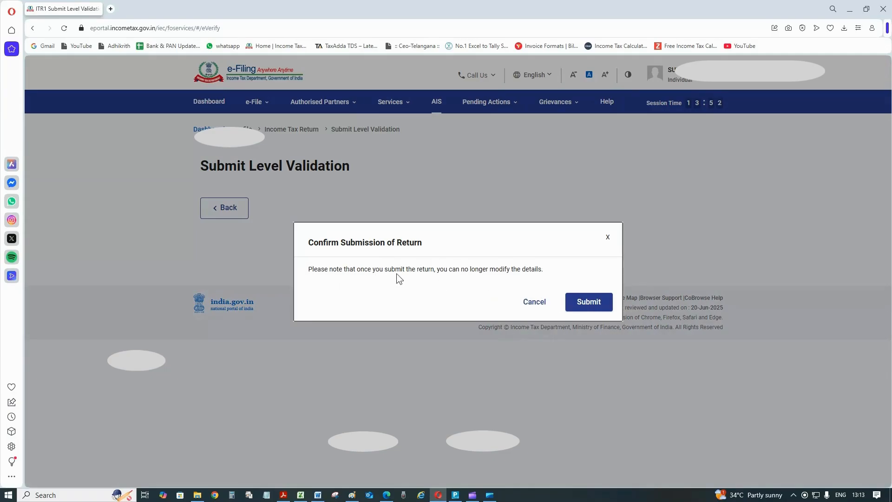
Confirm submission of the return, then download and open the acknowledgement receipt
left_click(587, 303)
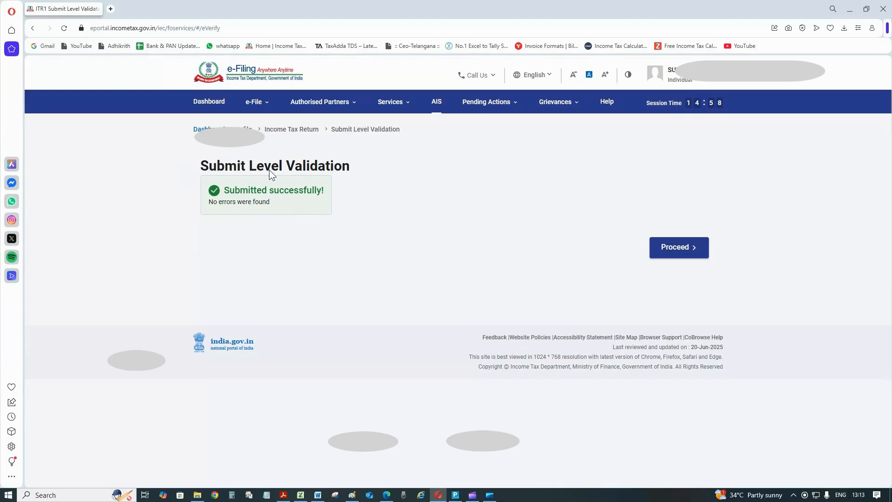
left_click(677, 251)
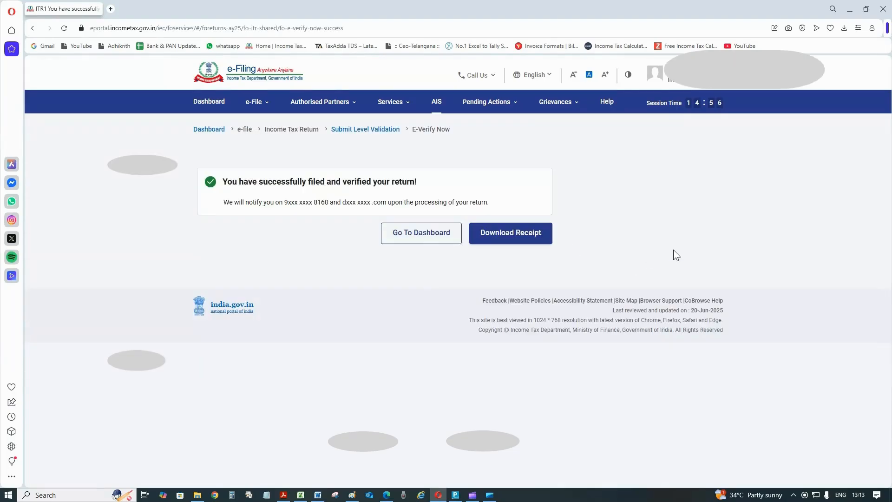
left_click(513, 238)
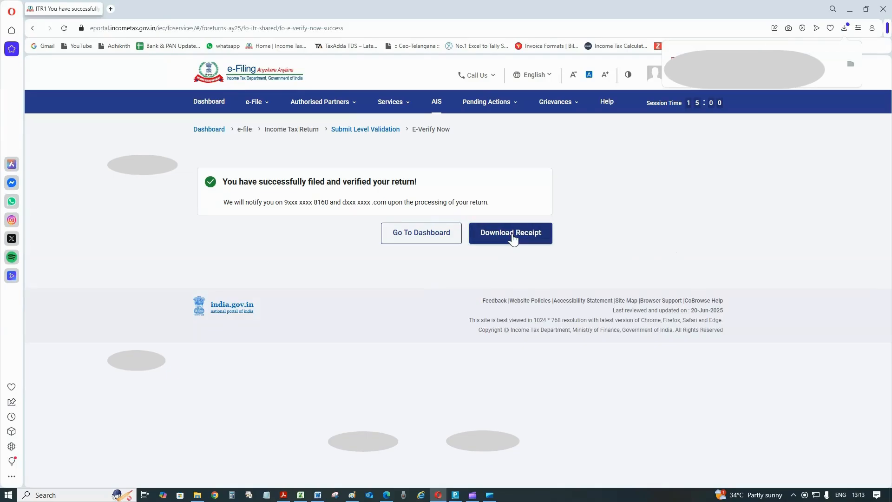
left_click(734, 68)
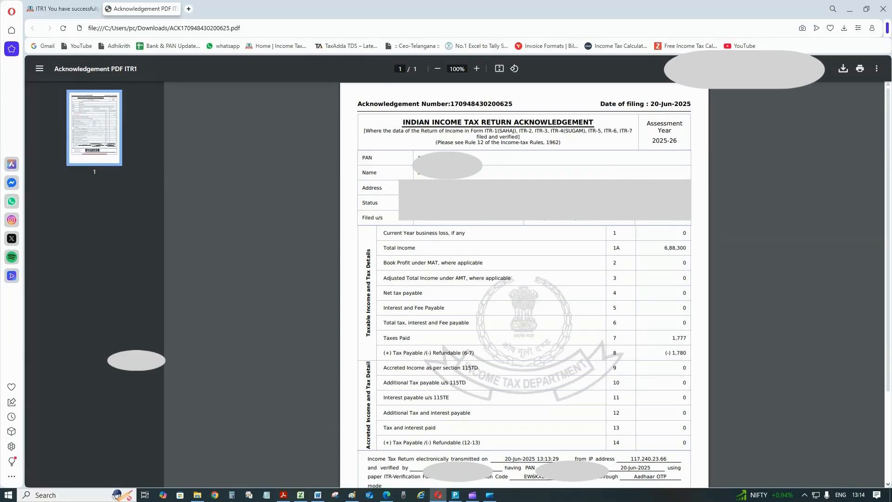
Go back to the portal's dashboard and open the list of filed income tax returns
left_click(67, 9)
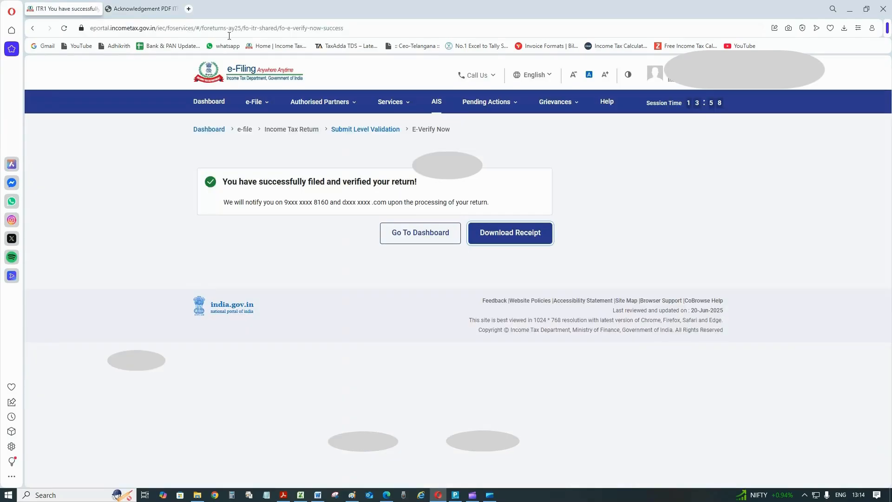
left_click(423, 266)
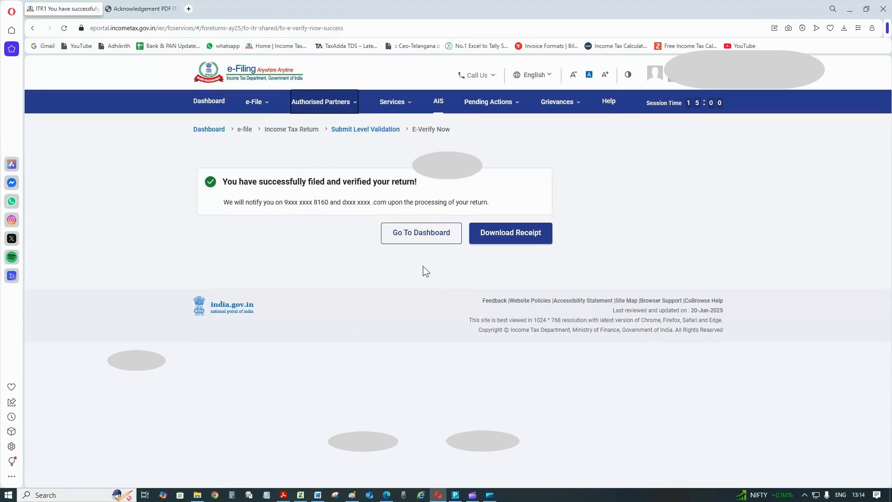
left_click(426, 234)
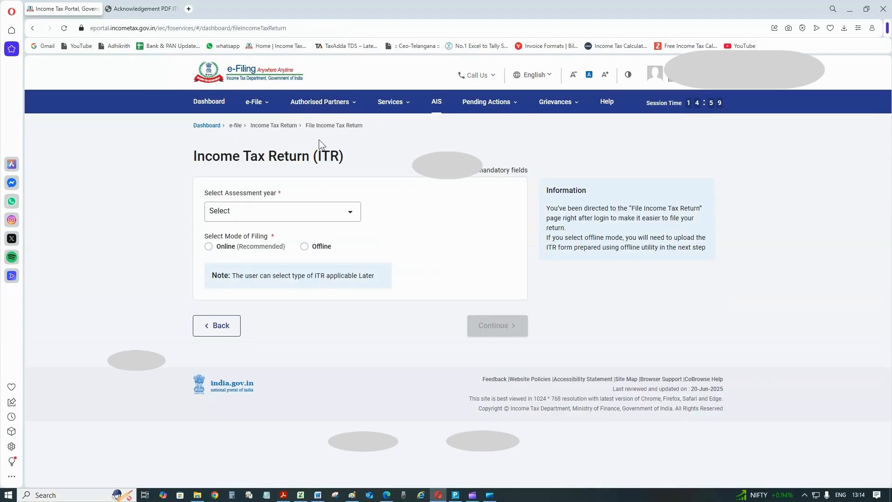
left_click(263, 102)
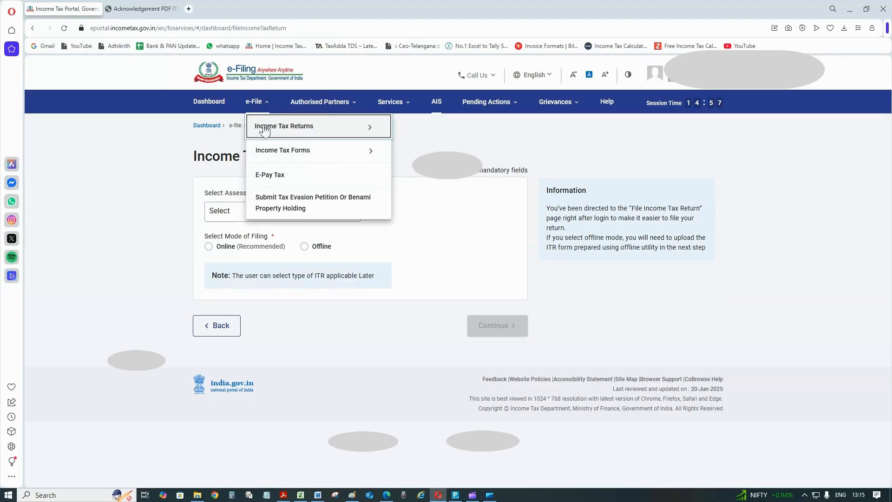
mouse_move(273, 135)
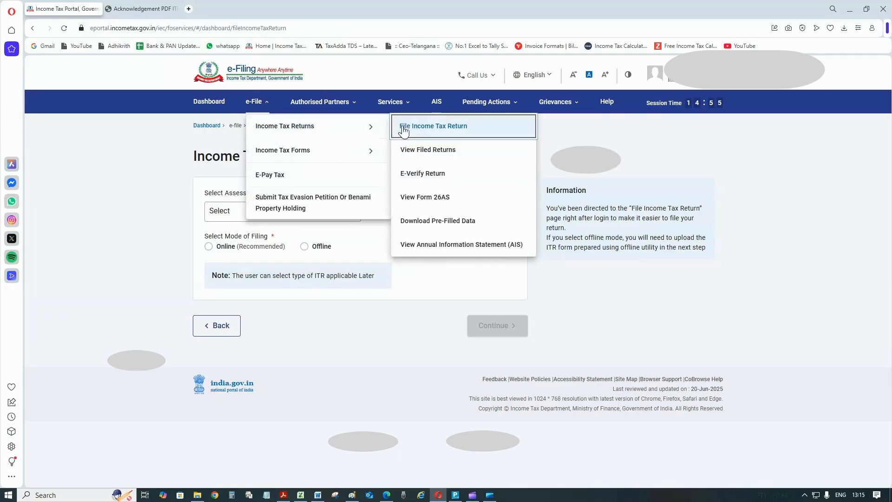
left_click(451, 155)
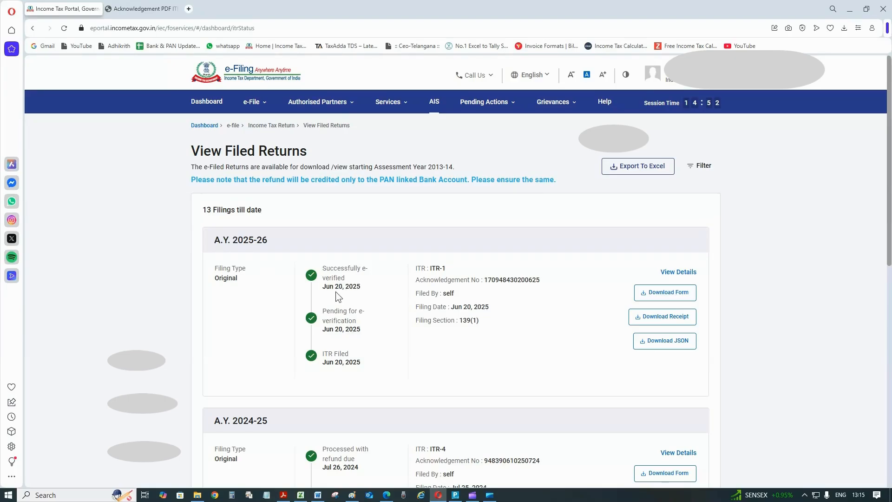
Download the filed ITR-1 form for A.Y. 2025-26 and look through the PDF to its last page
left_click(665, 294)
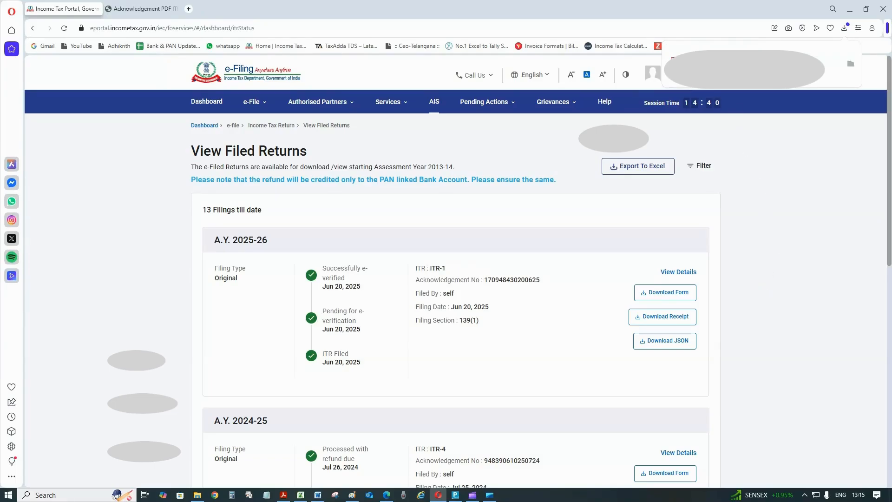
left_click(739, 69)
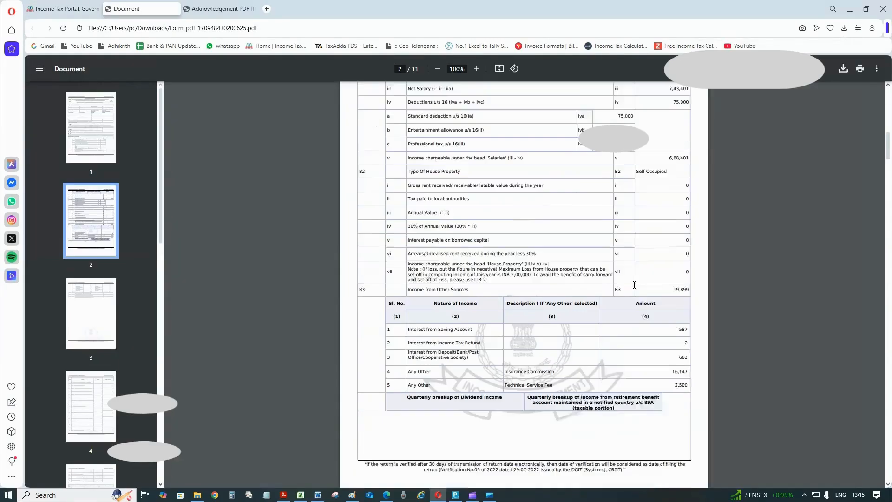
scroll(634, 285, "down", 2)
scroll(635, 285, "down", 20)
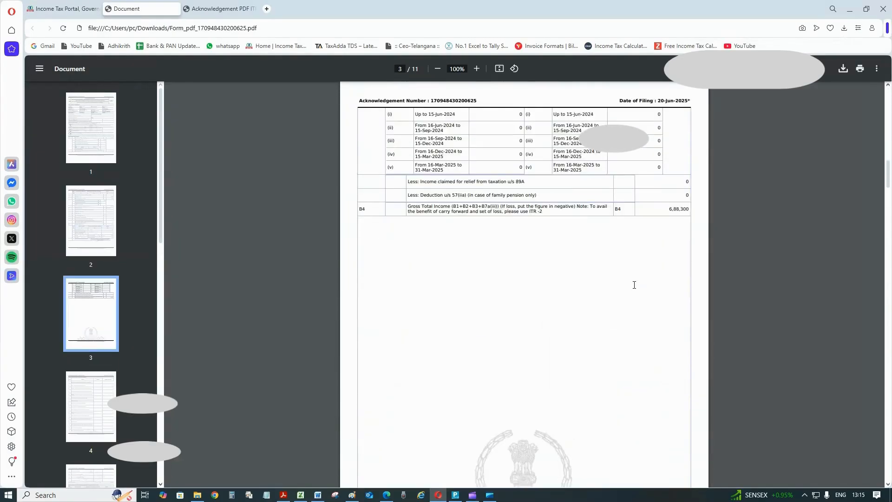
scroll(632, 332, "down", 20)
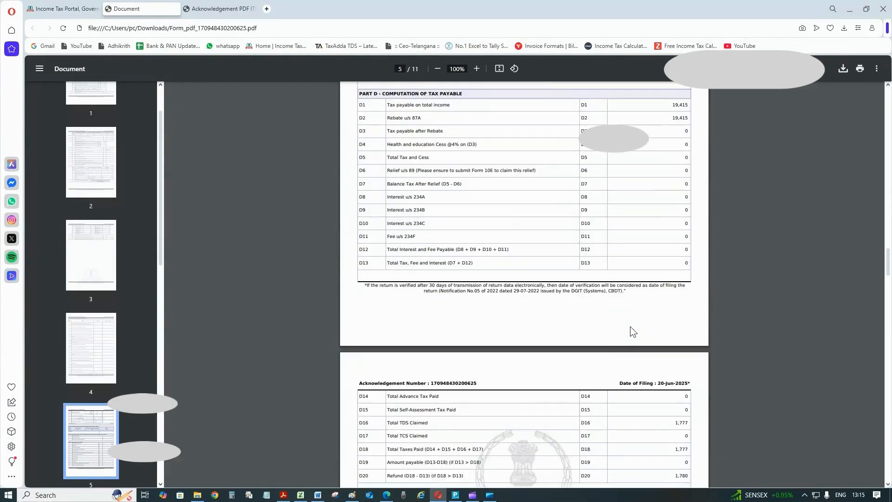
scroll(631, 332, "down", 20)
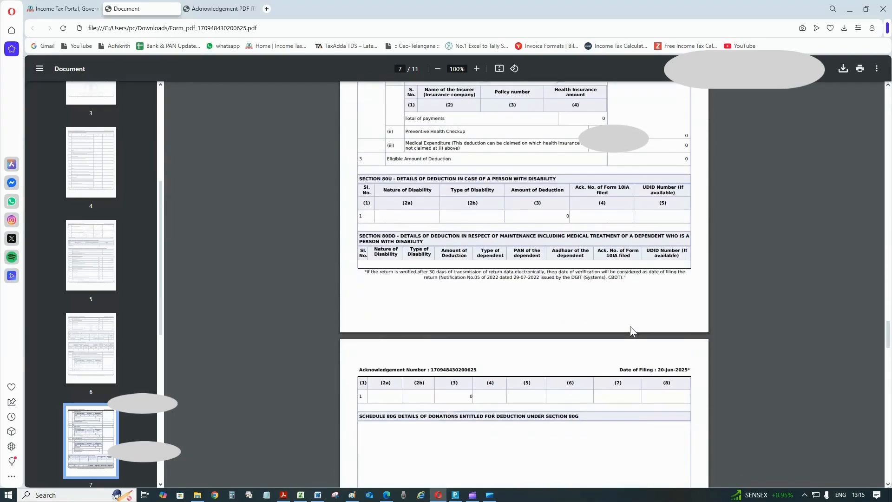
scroll(630, 331, "down", 20)
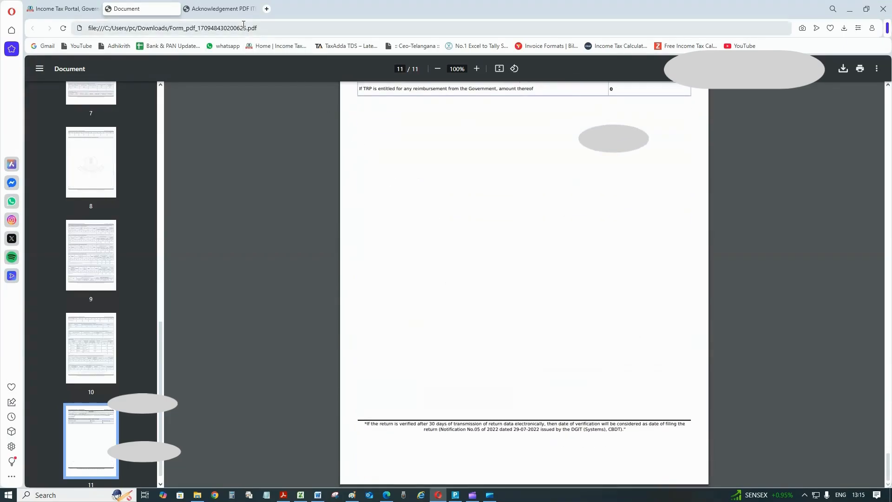
Return to the filed returns, download the A.Y. 2025-26 receipt and close its PDF after viewing it
left_click(253, 9)
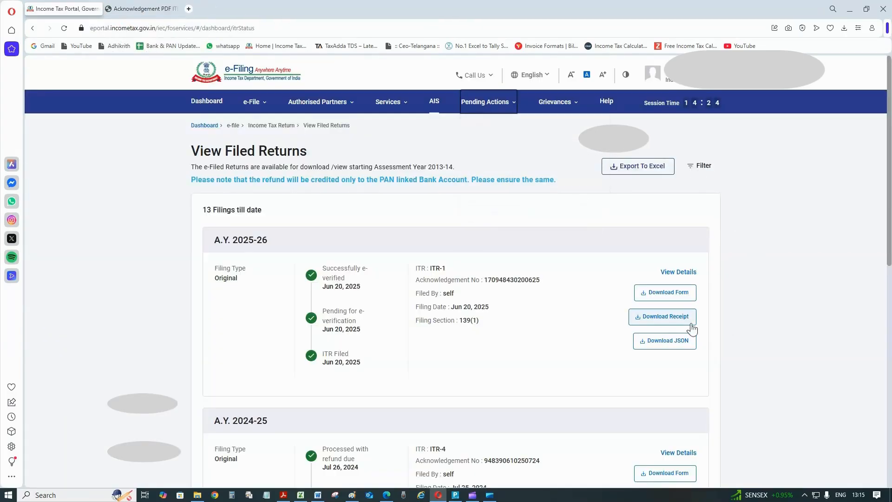
left_click(672, 321)
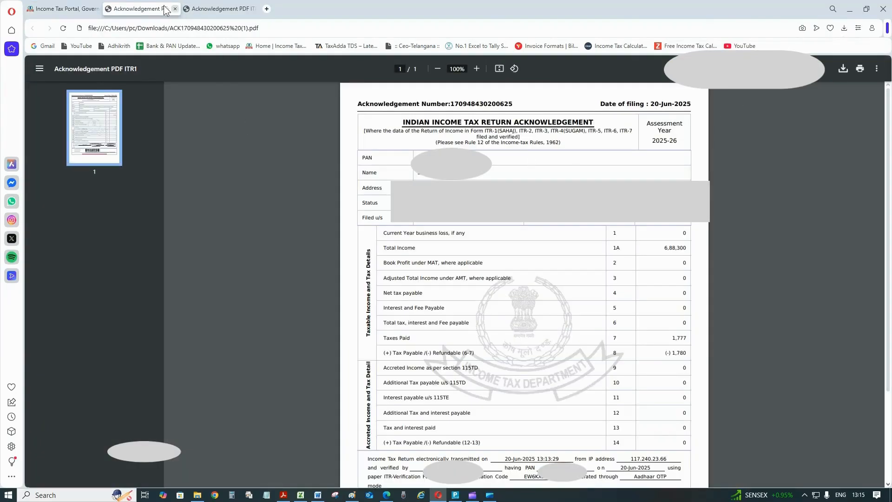
left_click(175, 8)
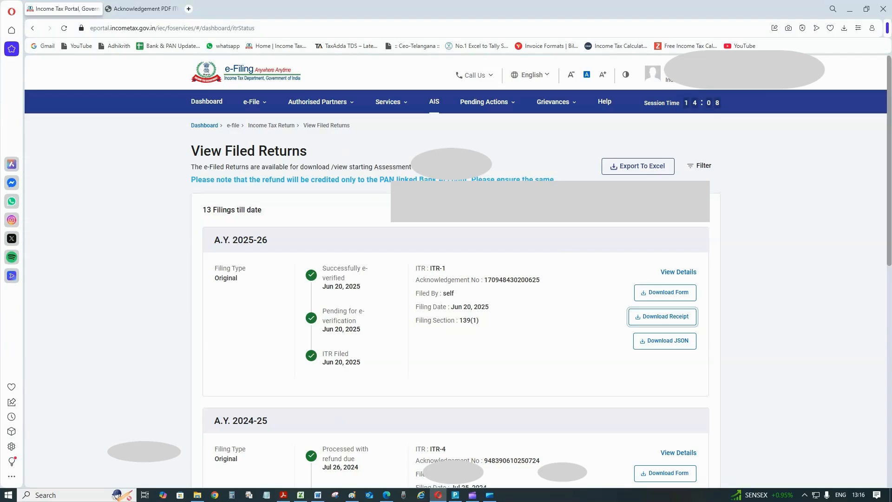
Log out of the e-filing account
left_click(670, 78)
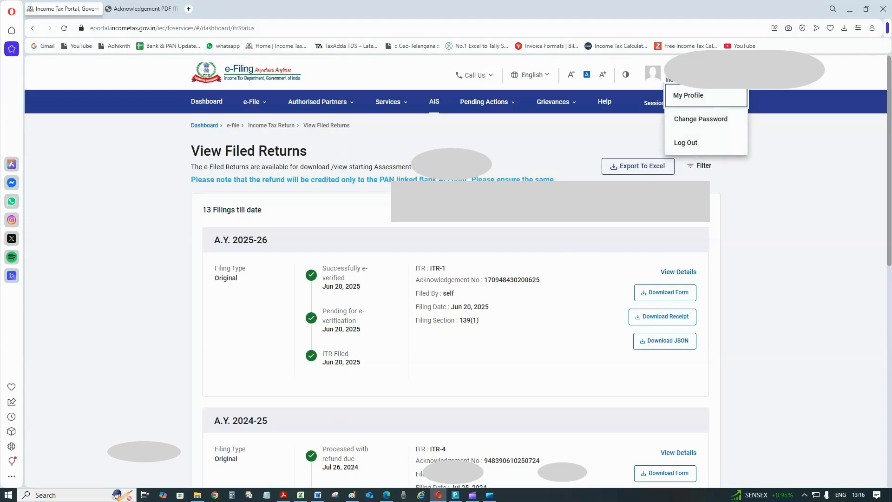
left_click(697, 143)
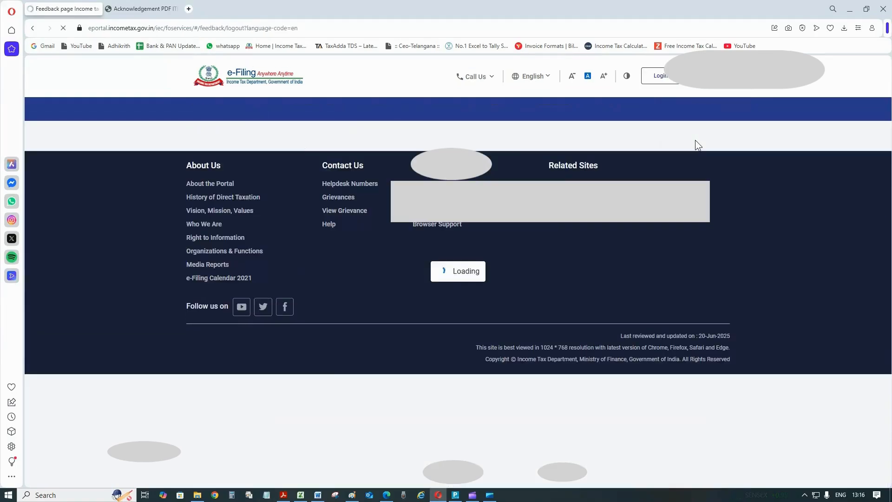